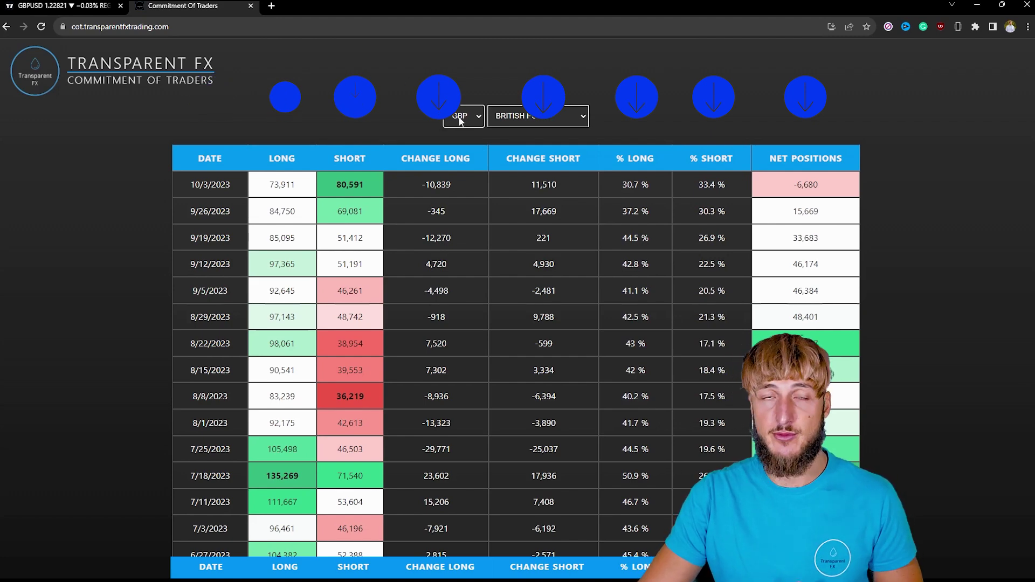
{"action": "left_click", "coordinate": [96, 4]}
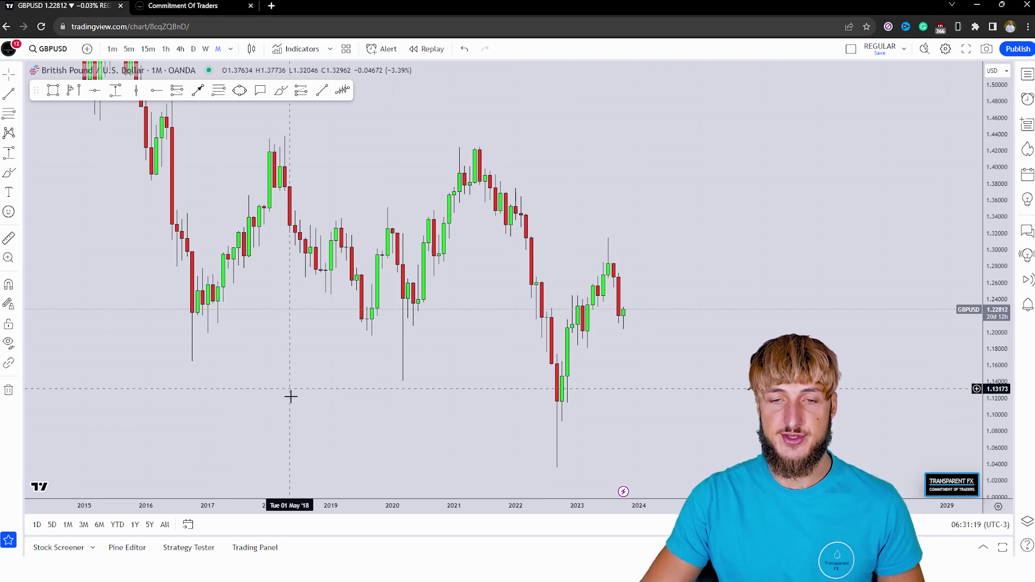
{"action": "left_click", "coordinate": [488, 475]}
{"action": "left_click_drag", "start_coordinate": [381, 365], "coordinate": [478, 324]}
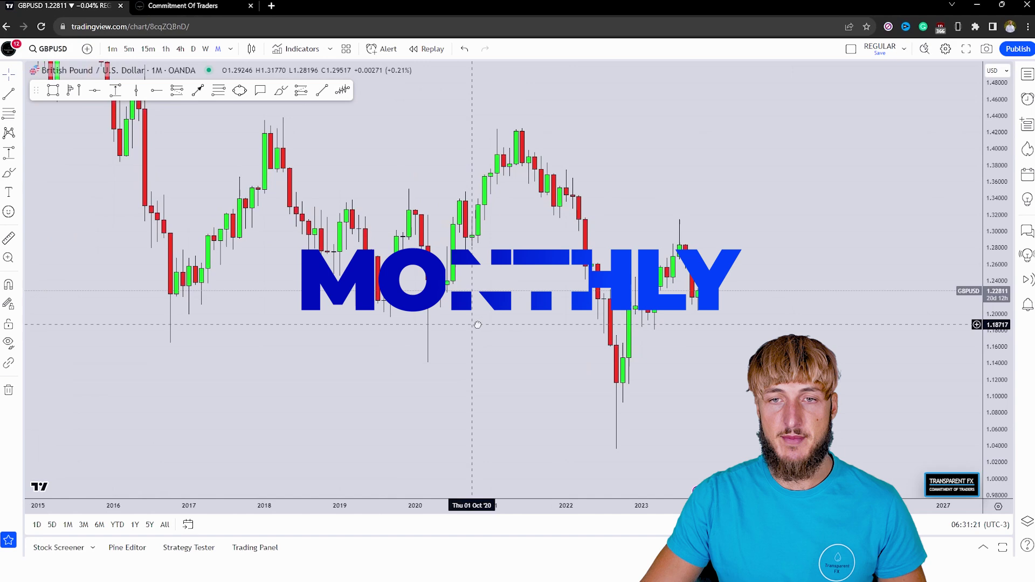
{"action": "left_click", "coordinate": [53, 90]}
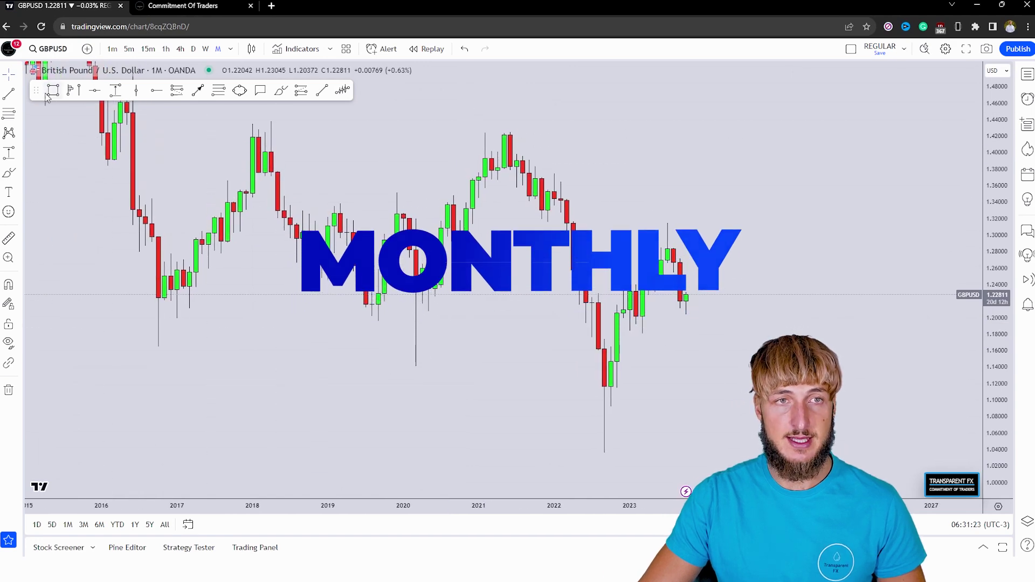
{"action": "mouse_move", "coordinate": [143, 314]}
{"action": "left_mouse_down"}
{"action": "mouse_move", "coordinate": [522, 356]}
{"action": "mouse_move", "coordinate": [717, 303]}
{"action": "left_mouse_up"}
{"action": "left_click", "coordinate": [739, 332]}
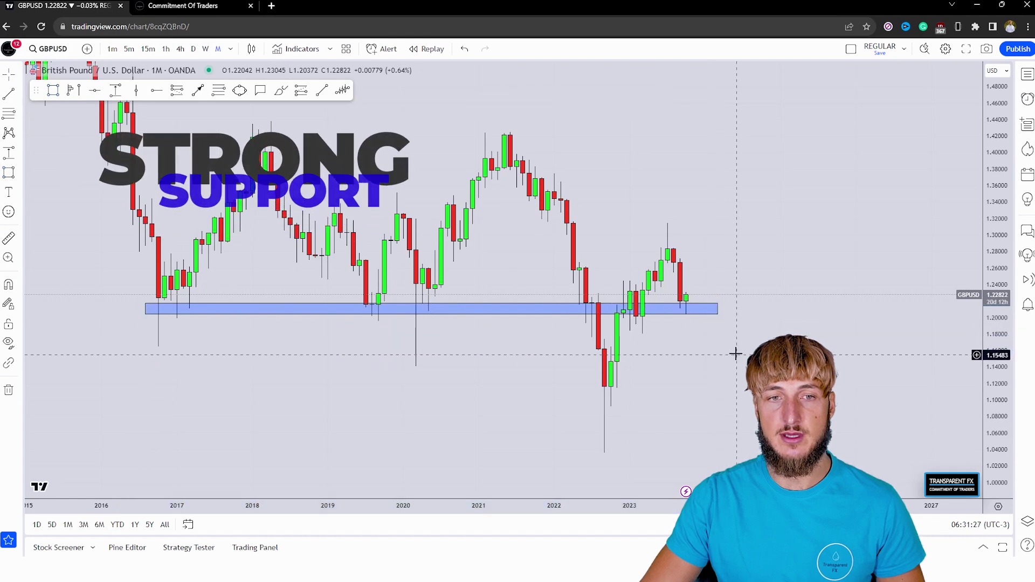
{"action": "mouse_move", "coordinate": [224, 192]}
{"action": "left_mouse_down"}
{"action": "mouse_move", "coordinate": [180, 264]}
{"action": "mouse_move", "coordinate": [181, 300]}
{"action": "left_mouse_up"}
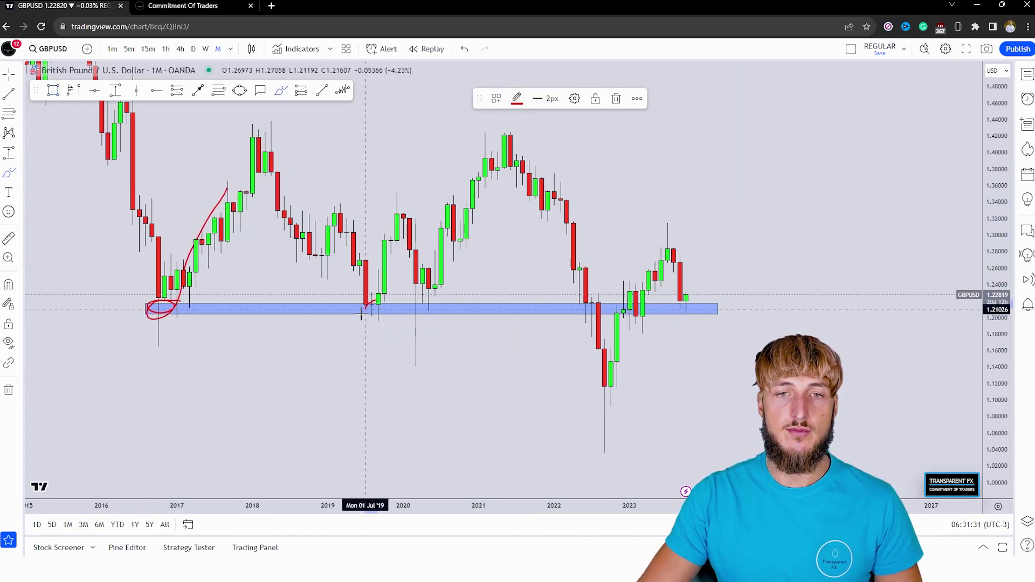
{"action": "left_click_drag", "start_coordinate": [377, 301], "coordinate": [416, 218]}
{"action": "mouse_move", "coordinate": [418, 313]}
{"action": "left_mouse_down"}
{"action": "mouse_move", "coordinate": [437, 306]}
{"action": "mouse_move", "coordinate": [422, 307]}
{"action": "mouse_move", "coordinate": [450, 245]}
{"action": "left_mouse_up"}
{"action": "mouse_move", "coordinate": [645, 307]}
{"action": "left_mouse_down"}
{"action": "mouse_move", "coordinate": [635, 319]}
{"action": "mouse_move", "coordinate": [672, 231]}
{"action": "left_mouse_up"}
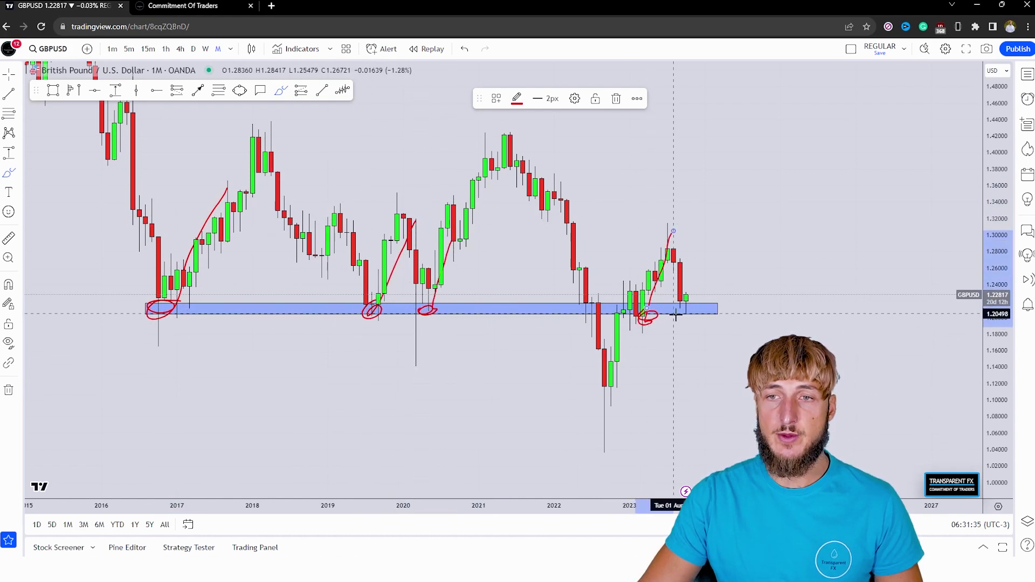
{"action": "left_click_drag", "start_coordinate": [691, 306], "coordinate": [680, 307]}
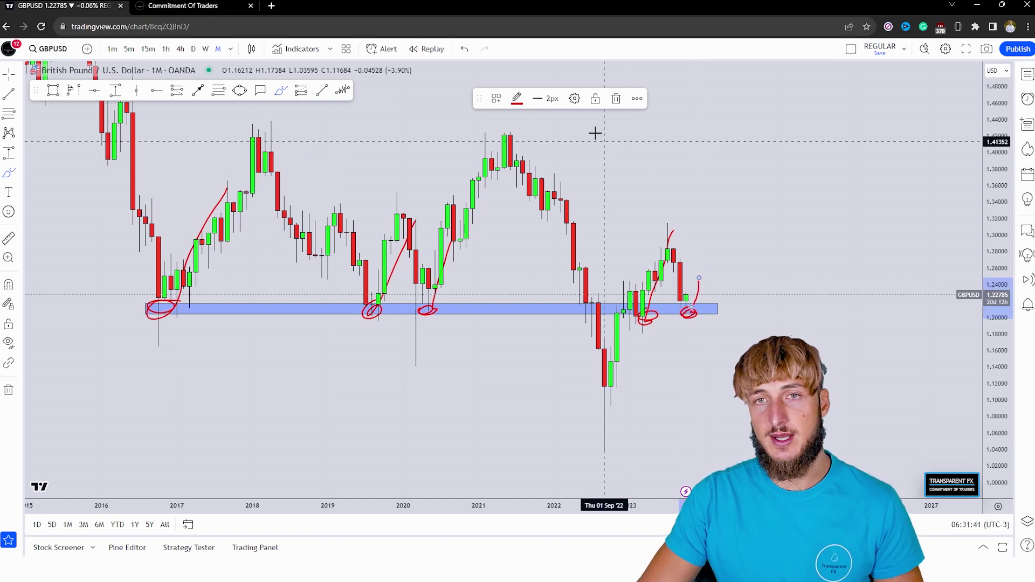
{"action": "left_click", "coordinate": [464, 49]}
{"action": "left_click", "coordinate": [463, 49]}
{"action": "left_click", "coordinate": [464, 49]}
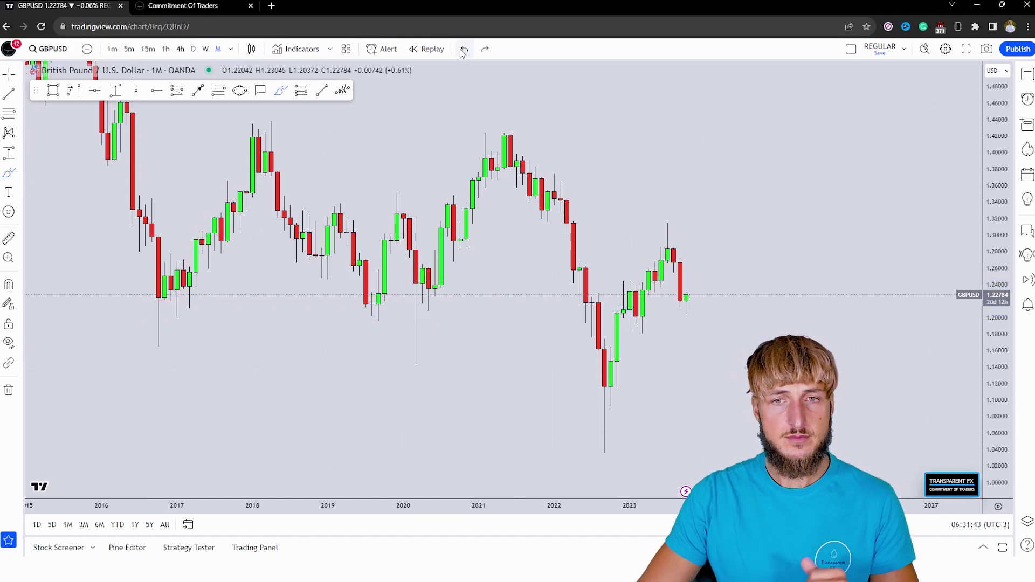
Mark the minor resistance zone near 1.24 on the monthly chart with a rectangle.
{"action": "left_click_drag", "start_coordinate": [730, 330], "coordinate": [561, 337]}
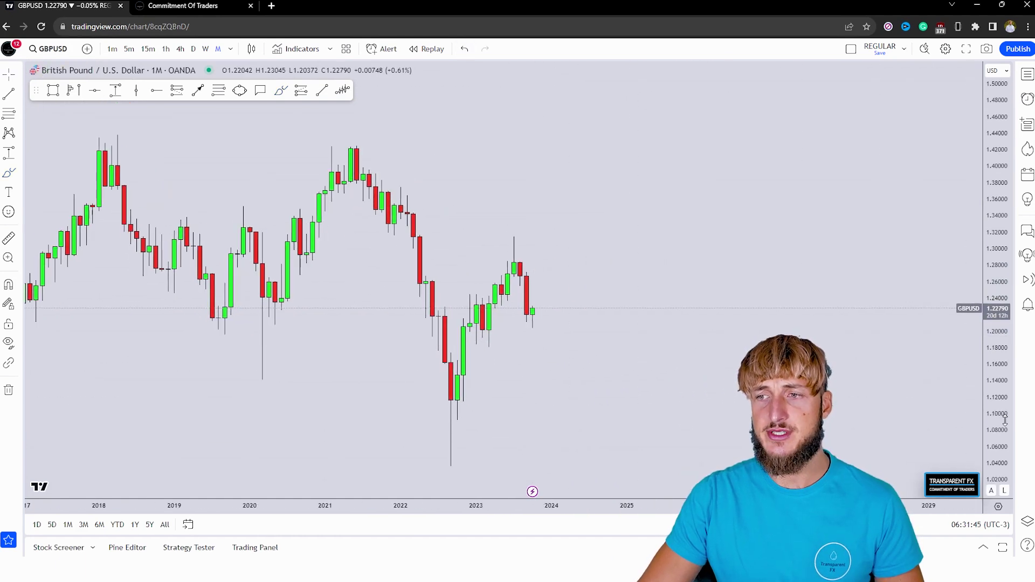
{"action": "scroll", "coordinate": [577, 430], "scroll_direction": "up", "scroll_amount": 2}
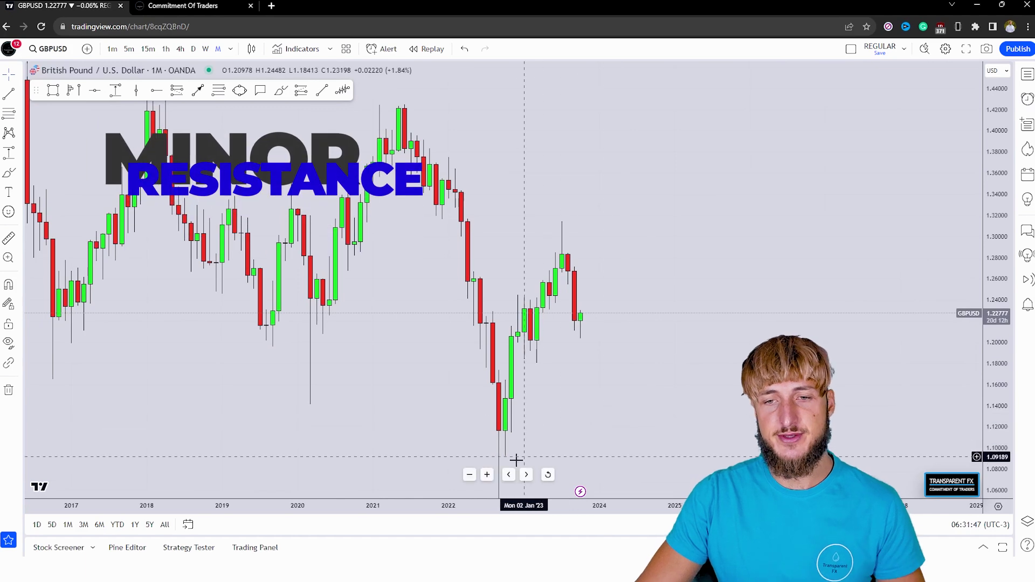
{"action": "scroll", "coordinate": [542, 453], "scroll_direction": "up", "scroll_amount": 1}
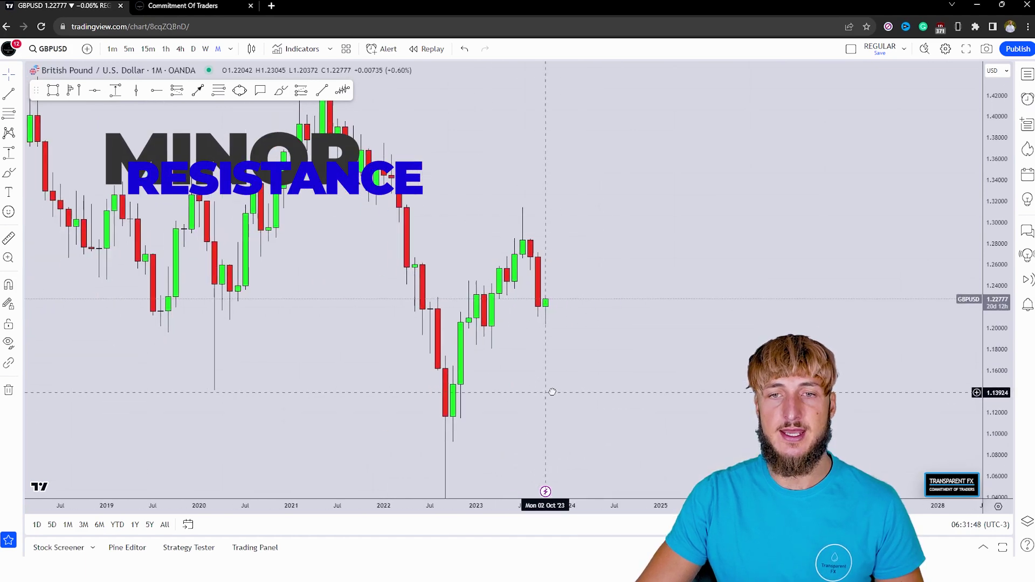
{"action": "left_click", "coordinate": [52, 90]}
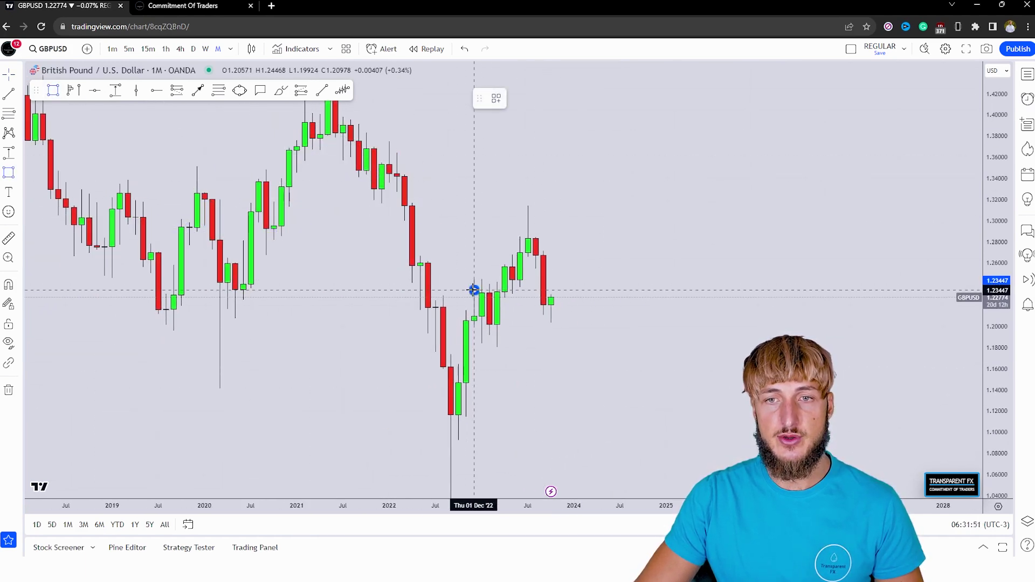
{"action": "left_click_drag", "start_coordinate": [473, 290], "coordinate": [581, 282]}
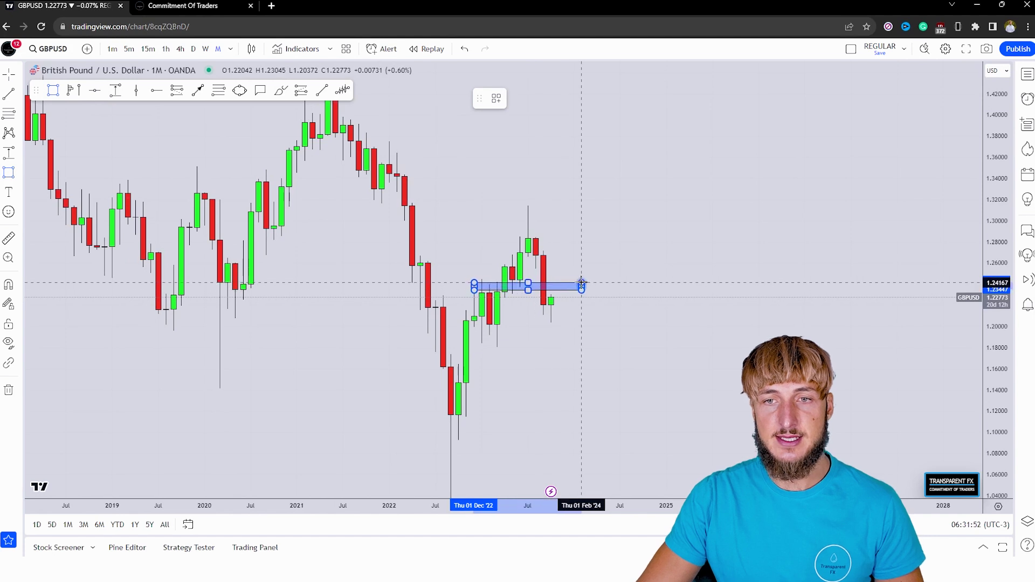
Circle the zone's tests and breakdown candle in red brush, and sketch a rally toward 1.34.
{"action": "left_click", "coordinate": [281, 92]}
{"action": "mouse_move", "coordinate": [483, 283]}
{"action": "left_mouse_down"}
{"action": "mouse_move", "coordinate": [493, 286]}
{"action": "mouse_move", "coordinate": [485, 282]}
{"action": "left_mouse_up"}
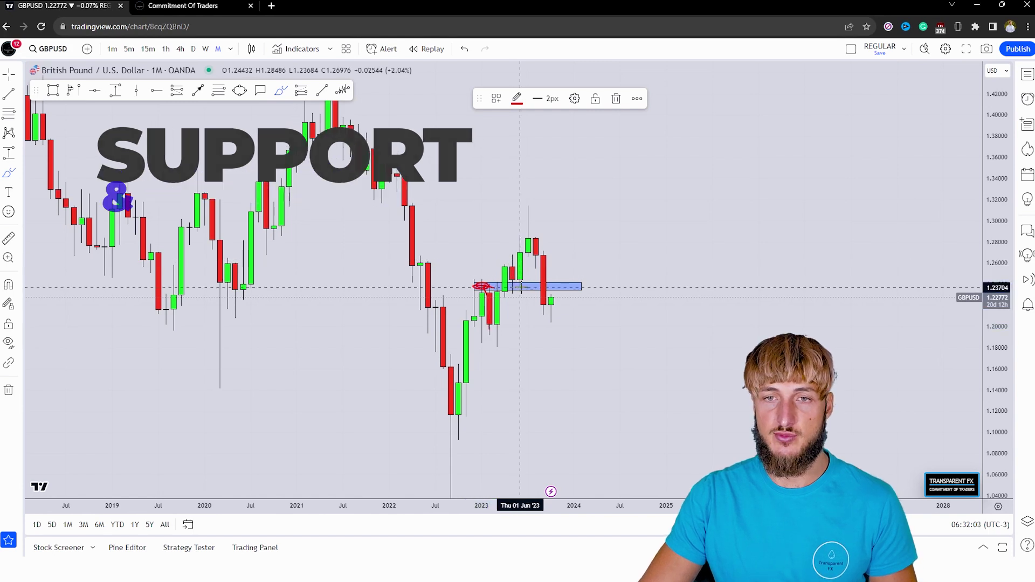
{"action": "left_click_drag", "start_coordinate": [520, 291], "coordinate": [527, 281]}
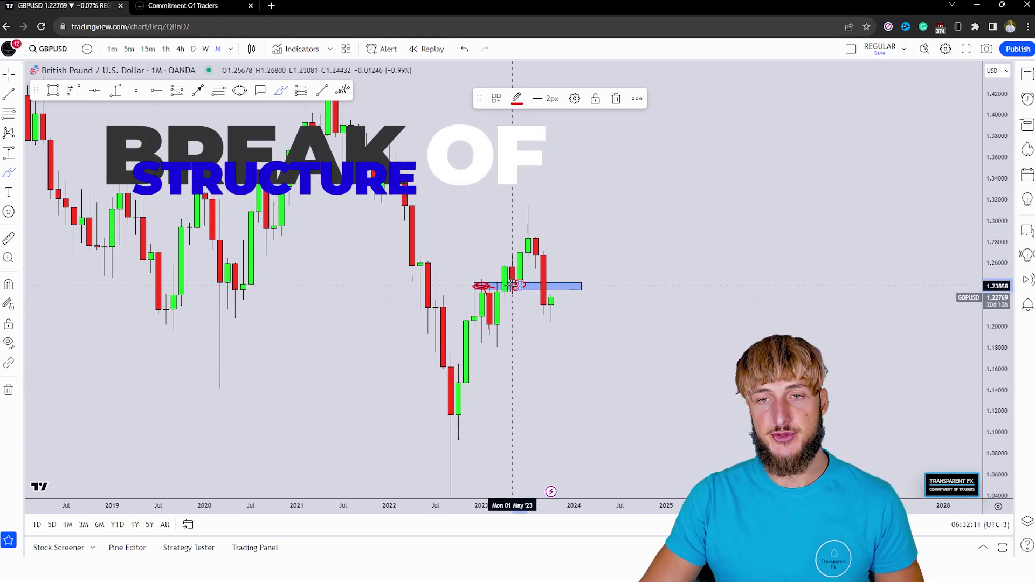
{"action": "mouse_move", "coordinate": [564, 282]}
{"action": "left_mouse_down"}
{"action": "mouse_move", "coordinate": [566, 291]}
{"action": "mouse_move", "coordinate": [543, 286]}
{"action": "left_mouse_up"}
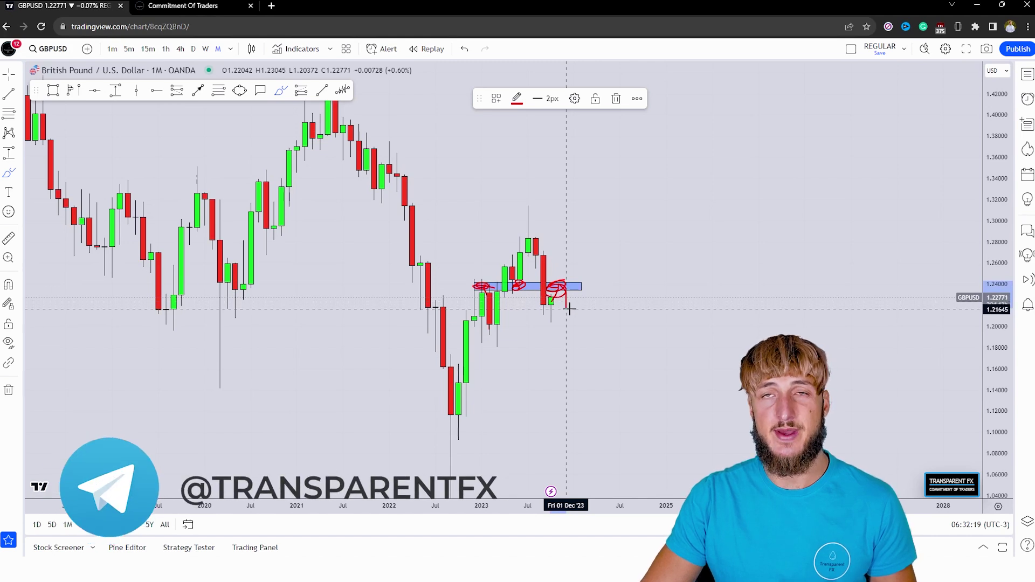
{"action": "left_click_drag", "start_coordinate": [579, 303], "coordinate": [617, 180]}
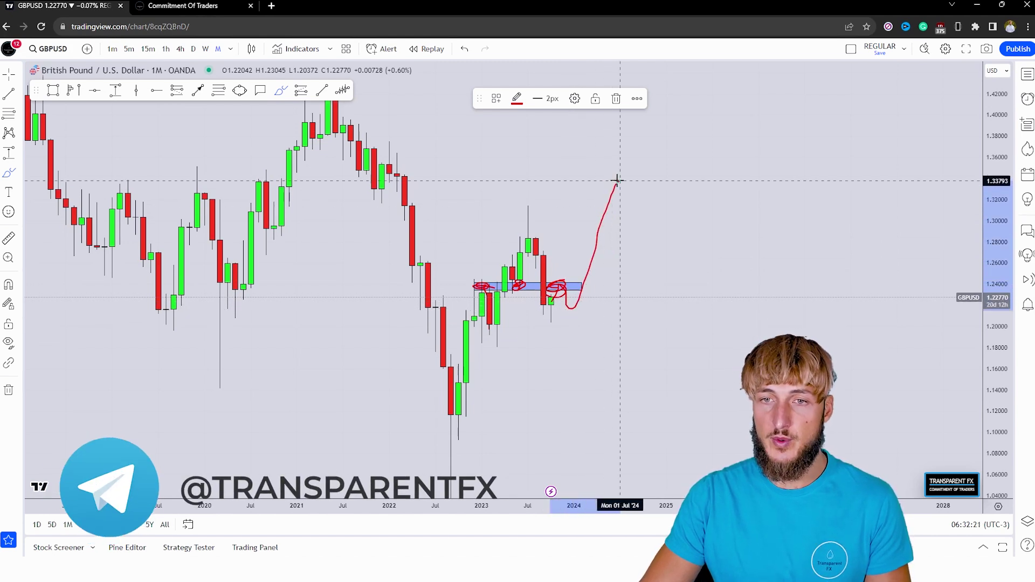
Remove the rally projection and extra loop, then switch GBPUSD to the weekly timeframe.
{"action": "left_click", "coordinate": [464, 49]}
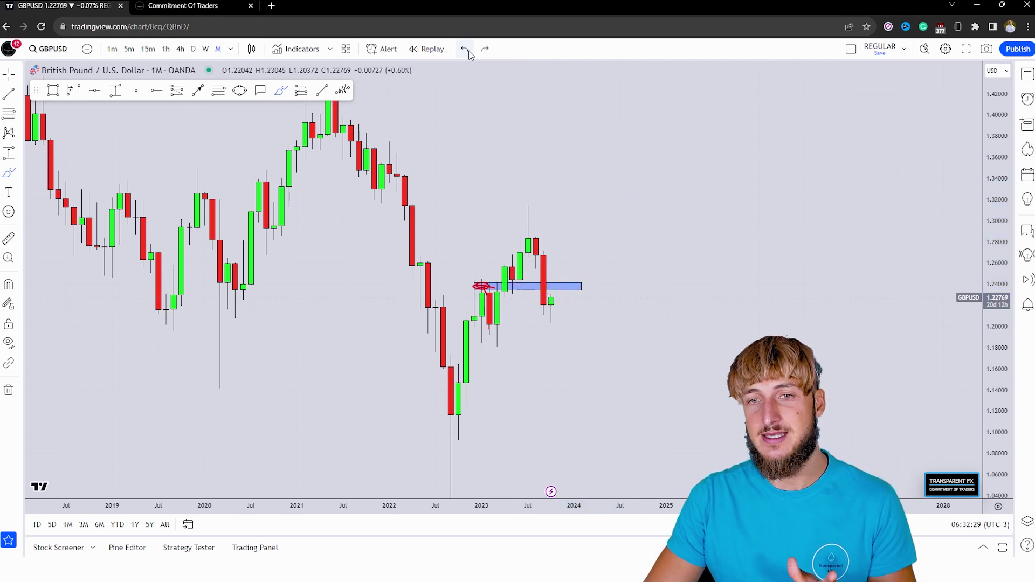
{"action": "left_click_drag", "start_coordinate": [550, 300], "coordinate": [558, 296]}
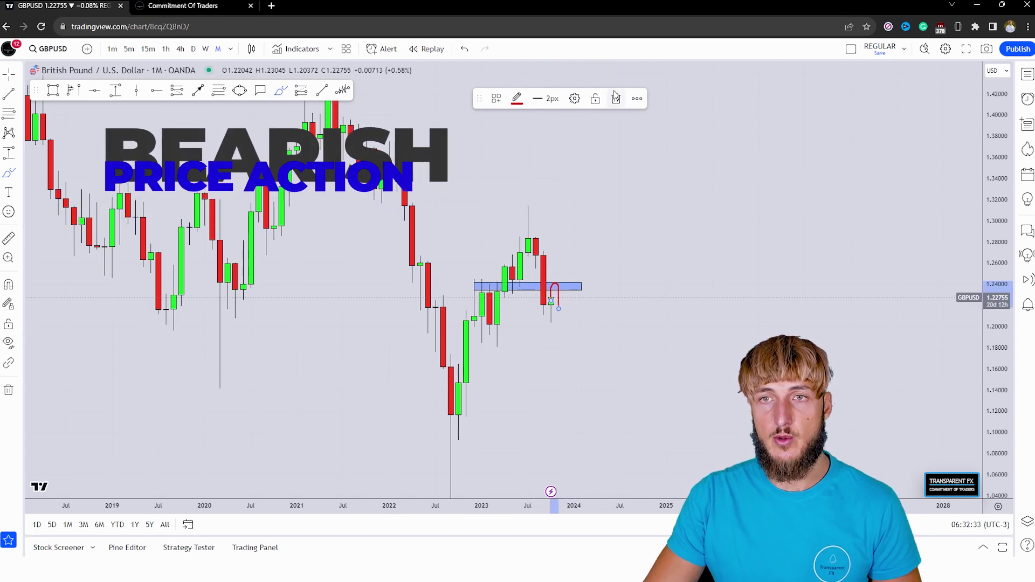
{"action": "key", "text": "Delete"}
{"action": "left_click", "coordinate": [205, 49]}
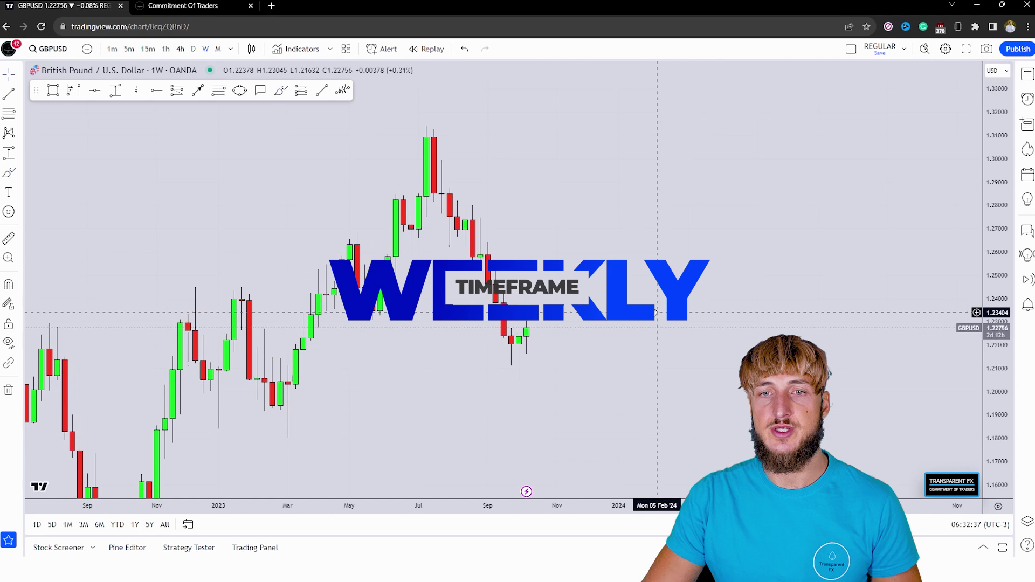
Draw a Fibonacci retracement from the weekly swing high down to the swing low.
{"action": "left_click", "coordinate": [280, 90]}
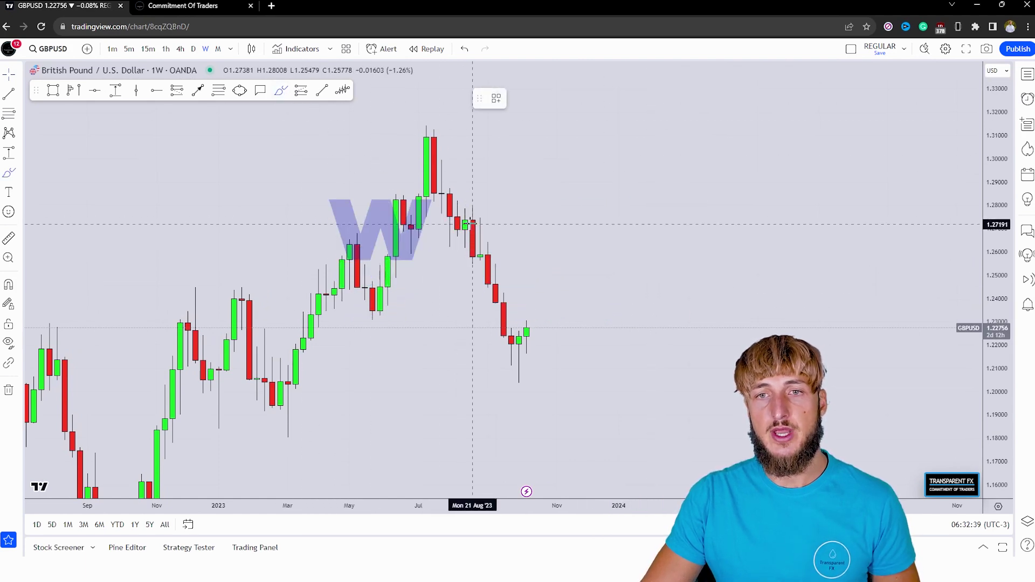
{"action": "mouse_move", "coordinate": [480, 218]}
{"action": "left_mouse_down"}
{"action": "mouse_move", "coordinate": [511, 381]}
{"action": "mouse_move", "coordinate": [533, 300]}
{"action": "left_mouse_up"}
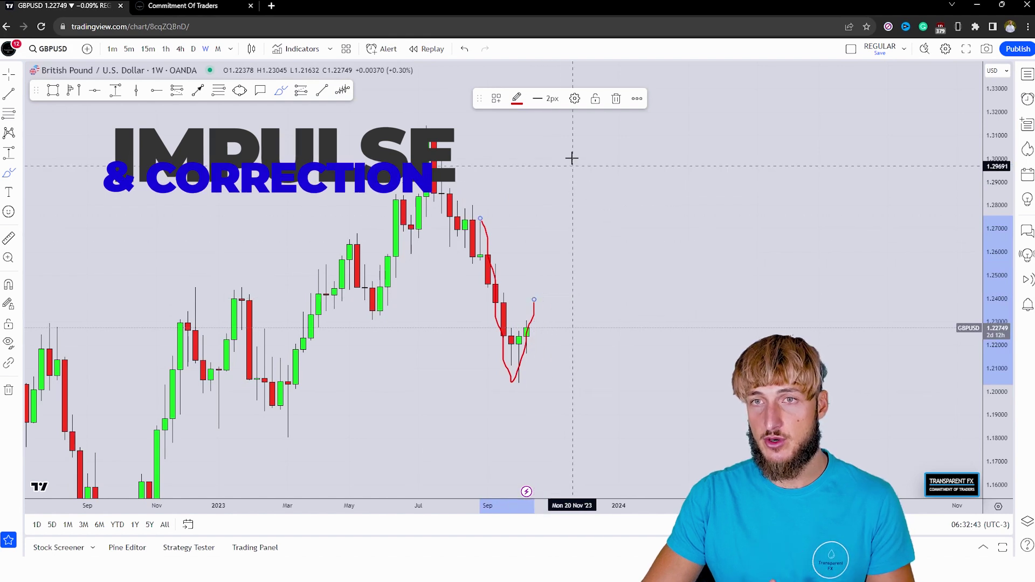
{"action": "key", "text": "Delete"}
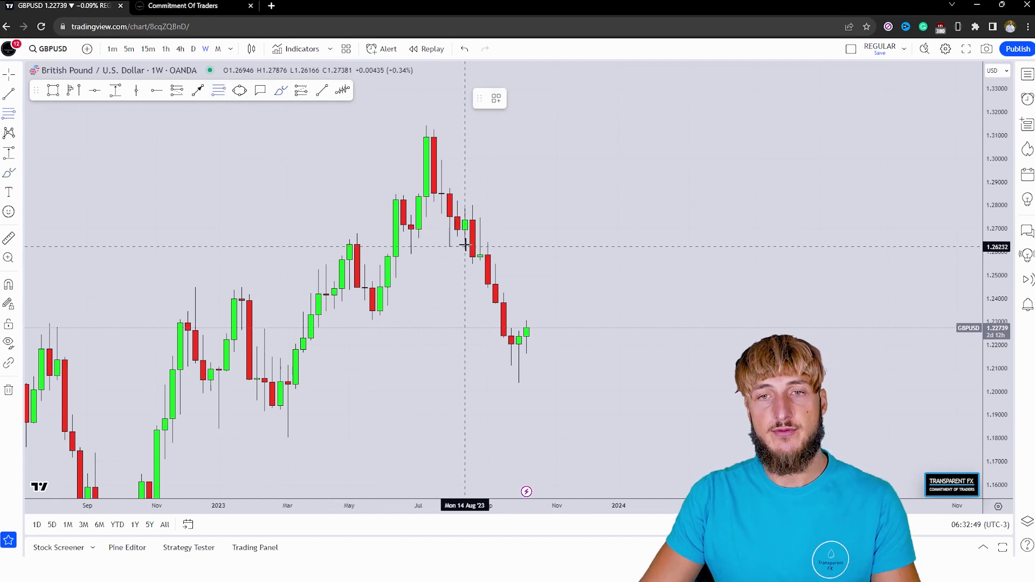
{"action": "left_click", "coordinate": [480, 217]}
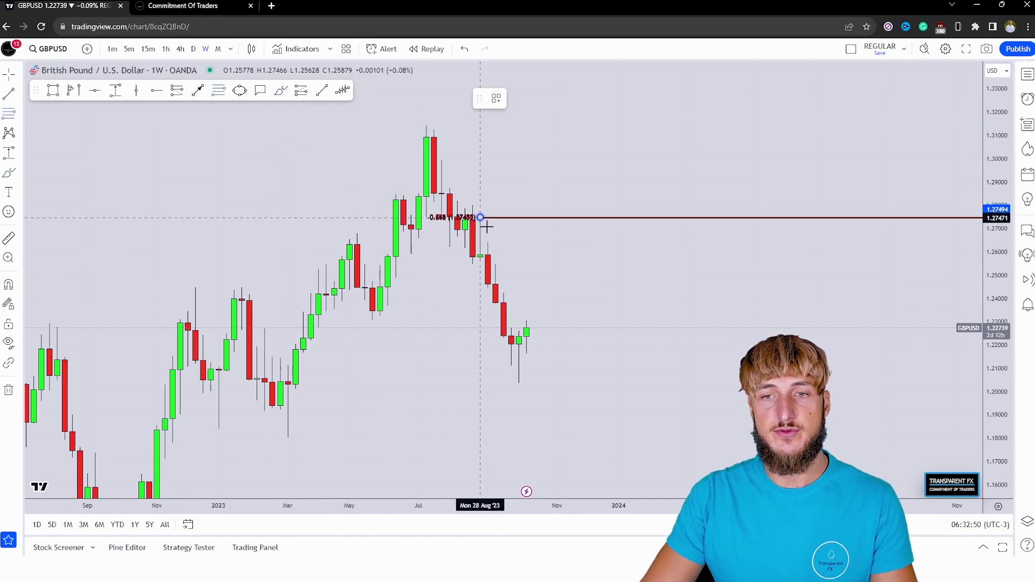
{"action": "left_click", "coordinate": [518, 383]}
{"action": "left_click", "coordinate": [594, 376]}
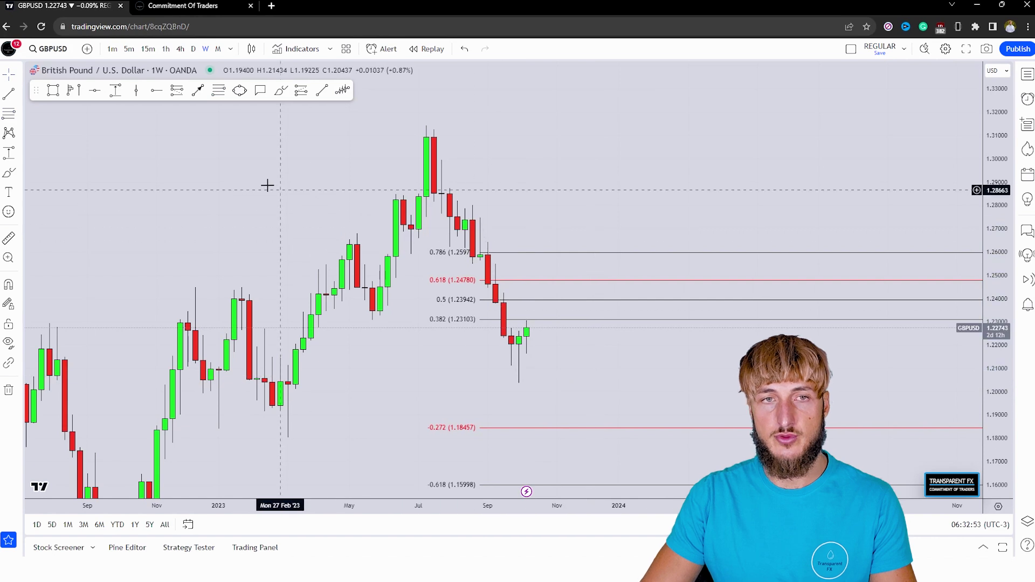
Box the 0.382–0.618 Fibonacci band in a blue zone and extend it back to November 2022.
{"action": "left_click", "coordinate": [53, 90]}
{"action": "left_click", "coordinate": [511, 321]}
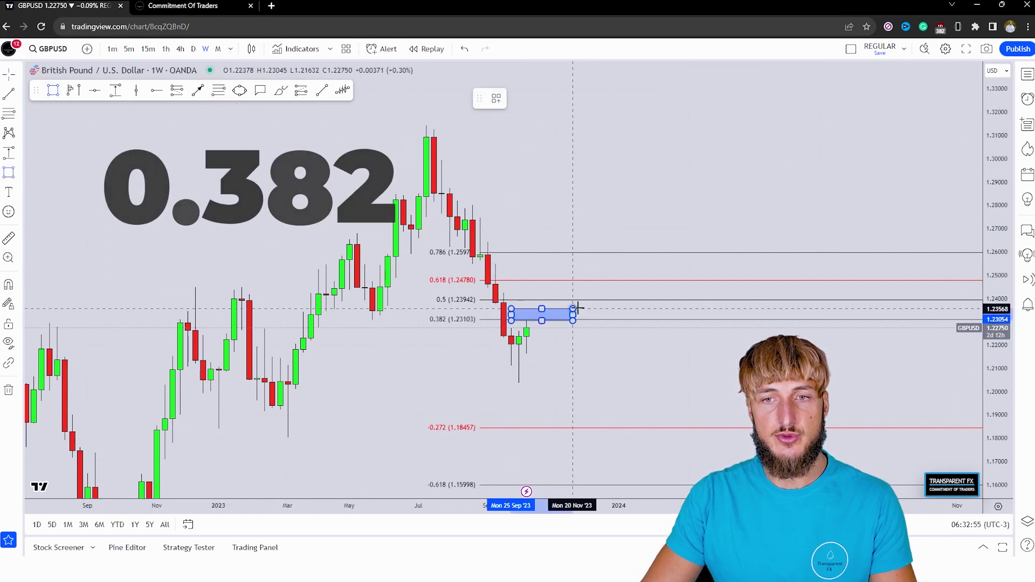
{"action": "left_click", "coordinate": [627, 281]}
{"action": "left_click", "coordinate": [637, 353]}
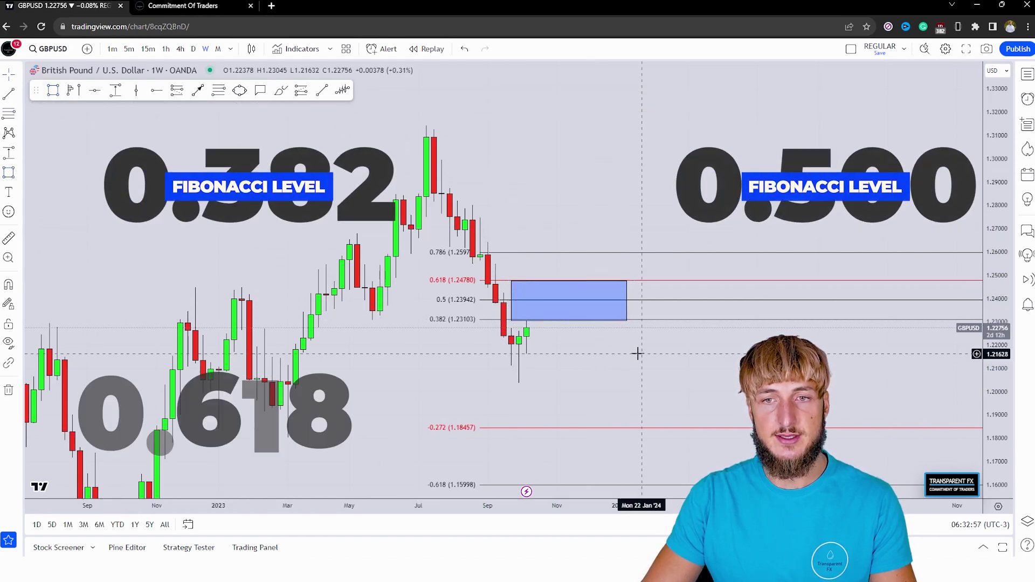
{"action": "left_click_drag", "start_coordinate": [511, 299], "coordinate": [164, 299]}
{"action": "left_click", "coordinate": [370, 370]}
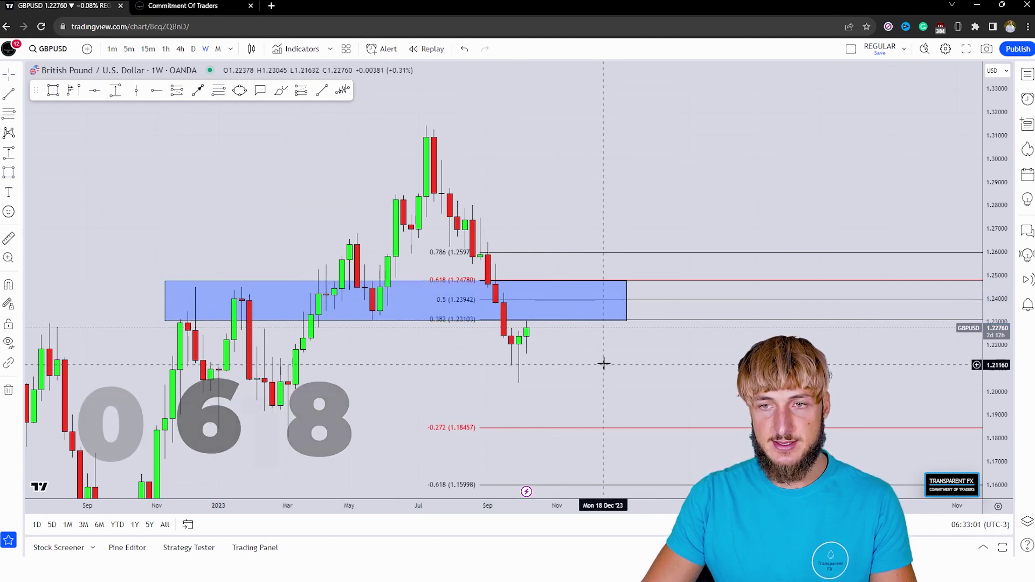
{"action": "left_click", "coordinate": [286, 97]}
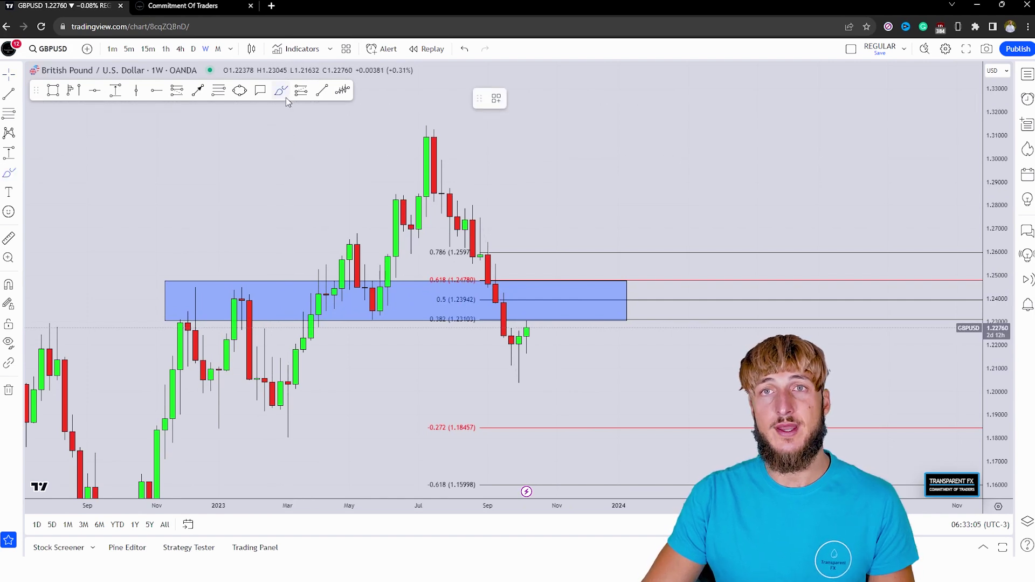
Circle the zone's three touches in red and sketch a rally into the zone, then a drop.
{"action": "left_click", "coordinate": [180, 296]}
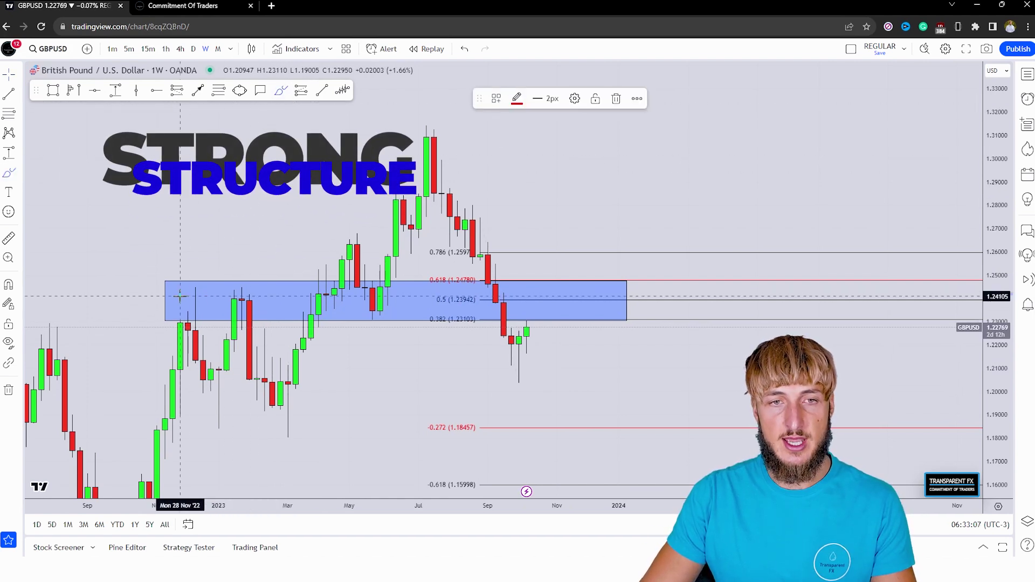
{"action": "left_click_drag", "start_coordinate": [229, 296], "coordinate": [254, 297]}
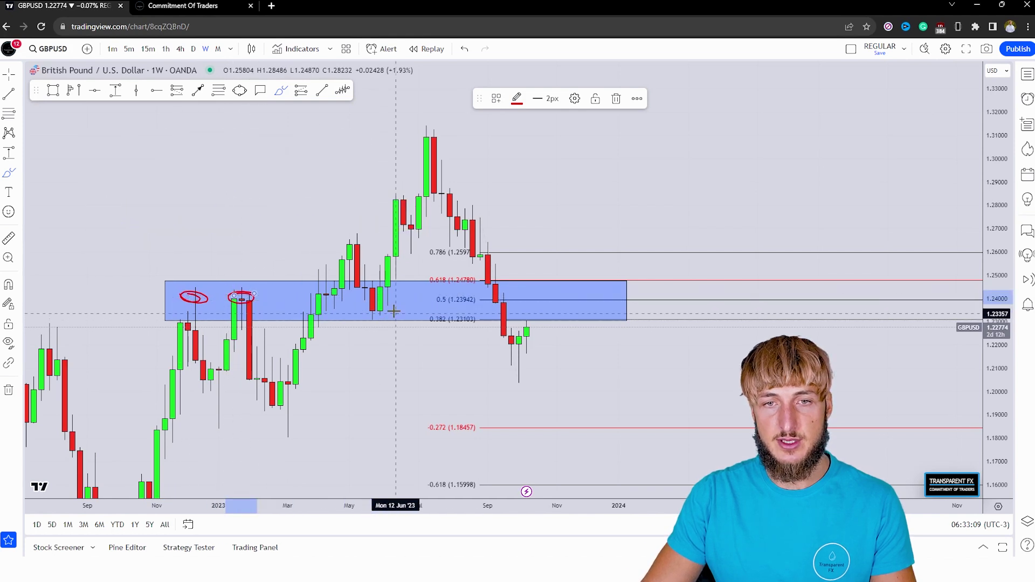
{"action": "left_click_drag", "start_coordinate": [393, 295], "coordinate": [389, 311]}
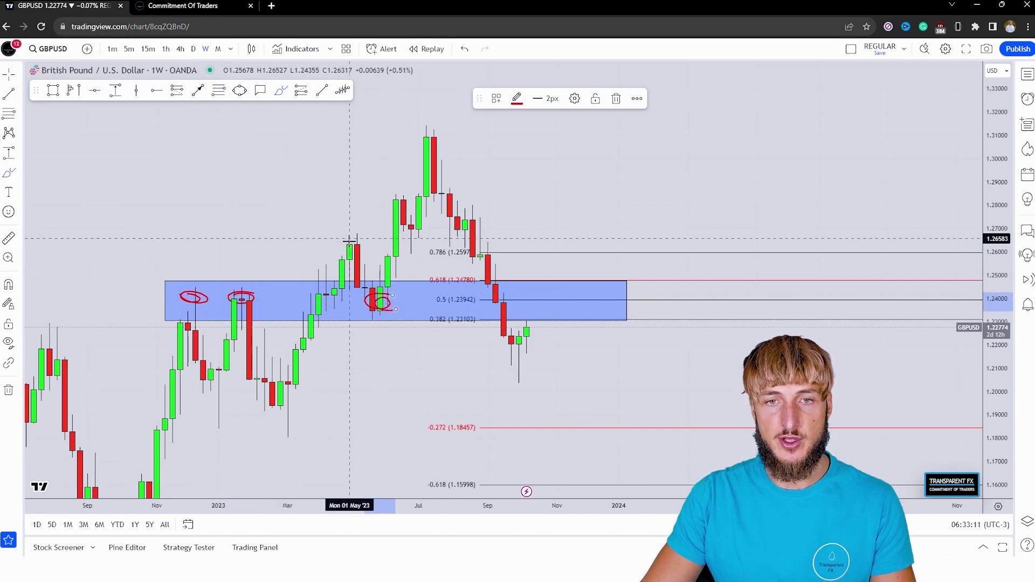
{"action": "left_click_drag", "start_coordinate": [557, 284], "coordinate": [527, 290]}
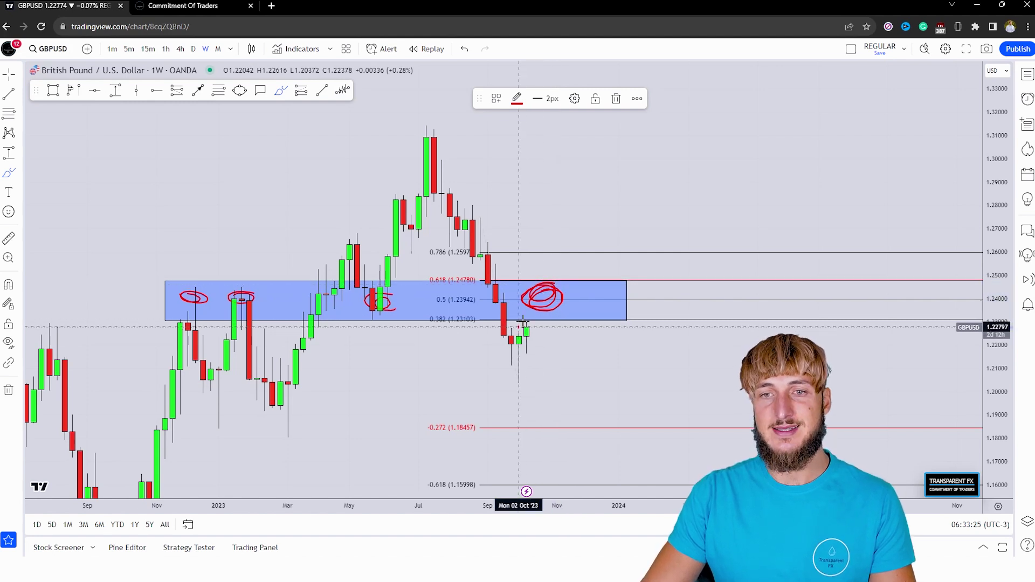
{"action": "left_click_drag", "start_coordinate": [522, 324], "coordinate": [533, 293]}
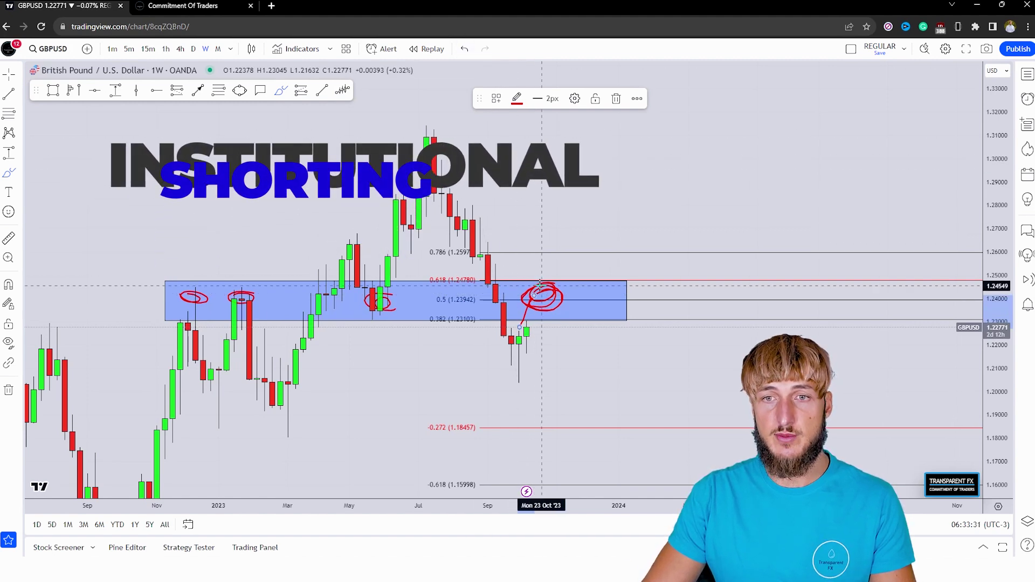
{"action": "left_click_drag", "start_coordinate": [541, 290], "coordinate": [564, 347]}
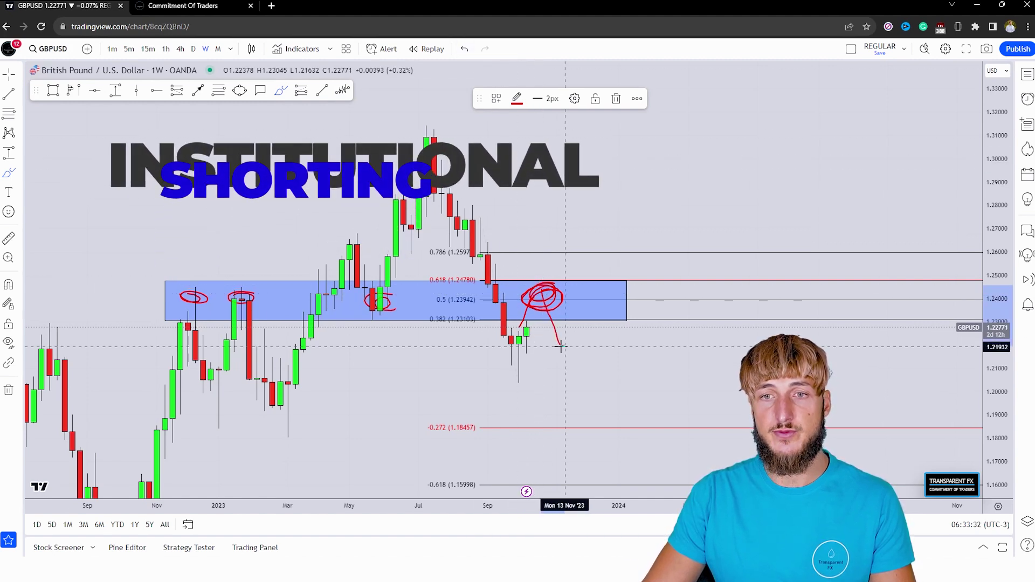
Undo the red marks and the blue zone five times to clear the weekly chart.
{"action": "left_click", "coordinate": [464, 49]}
{"action": "left_click", "coordinate": [464, 48]}
{"action": "left_click", "coordinate": [464, 48]}
{"action": "left_click", "coordinate": [464, 48]}
{"action": "left_click", "coordinate": [464, 49]}
{"action": "left_click", "coordinate": [464, 48]}
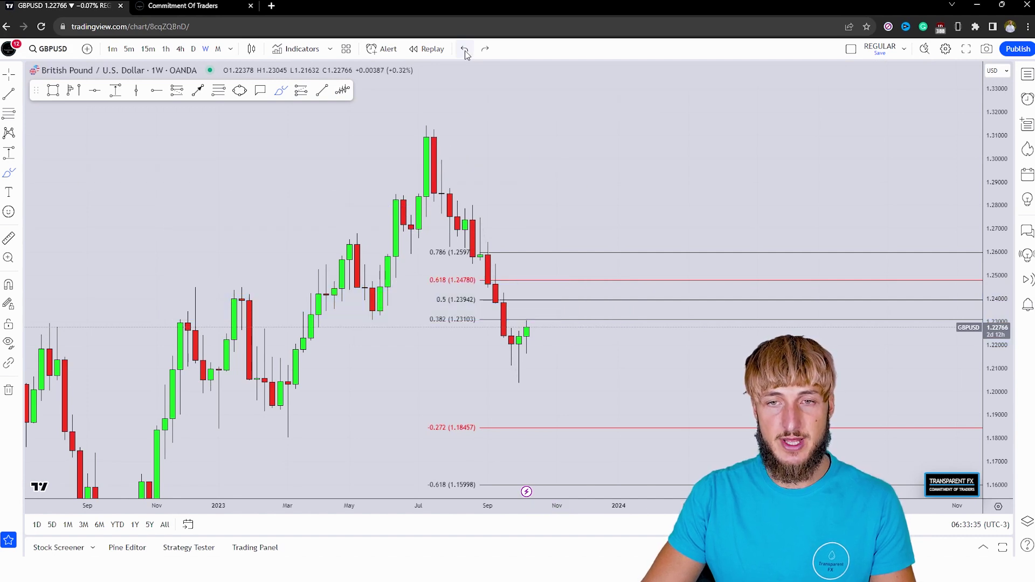
{"action": "left_click", "coordinate": [464, 49]}
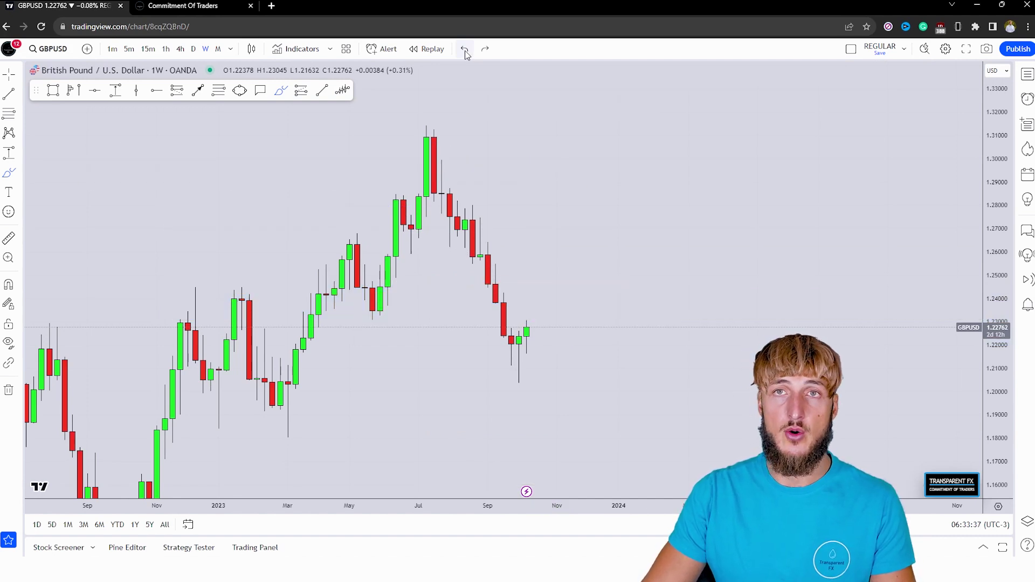
In the British pound COT table, highlight the 8/22 and 9/26 net positions and the 9/26 shorts.
{"action": "left_click", "coordinate": [213, 5]}
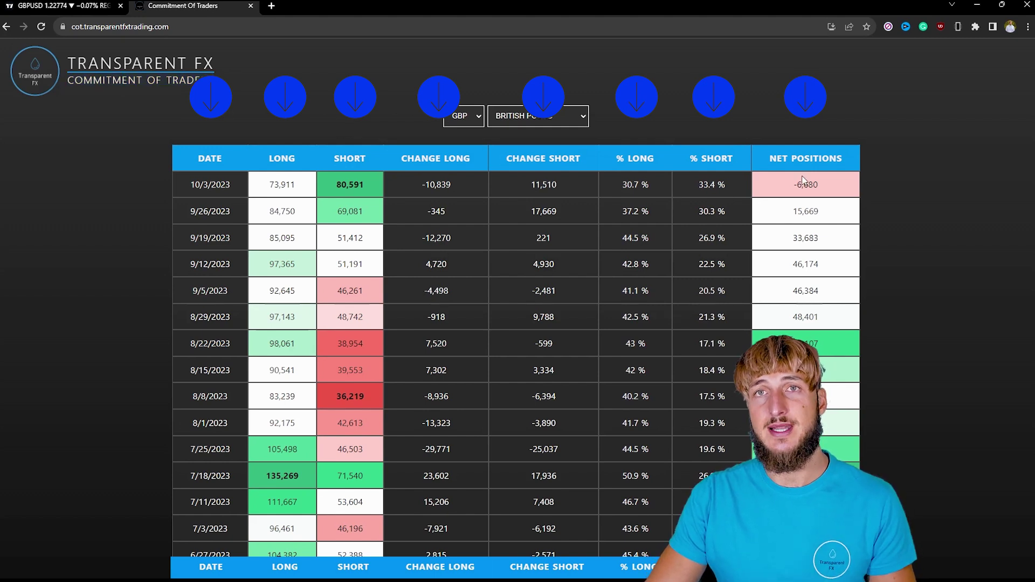
{"action": "left_click_drag", "start_coordinate": [792, 344], "coordinate": [829, 358]}
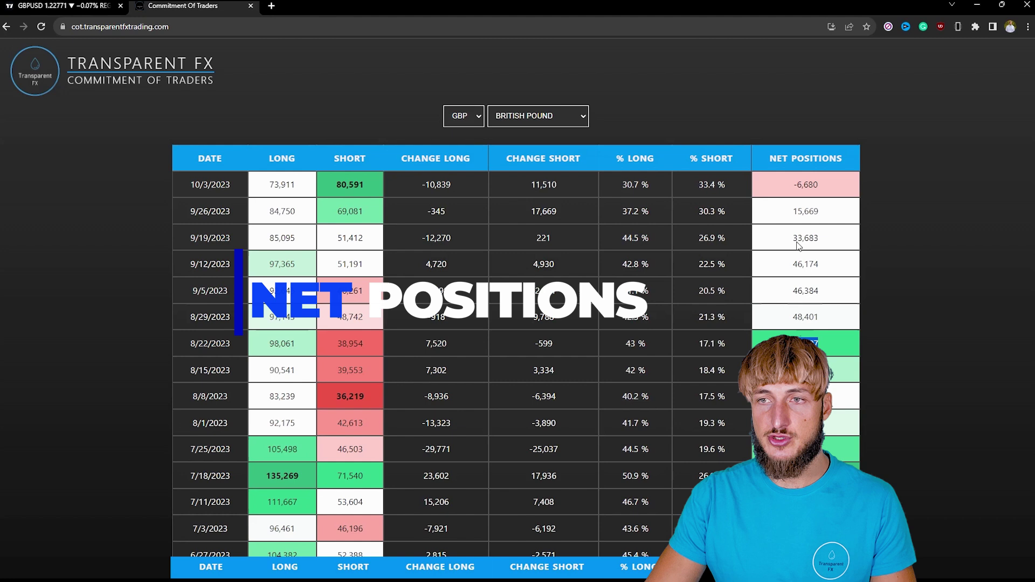
{"action": "left_click_drag", "start_coordinate": [790, 212], "coordinate": [827, 218]}
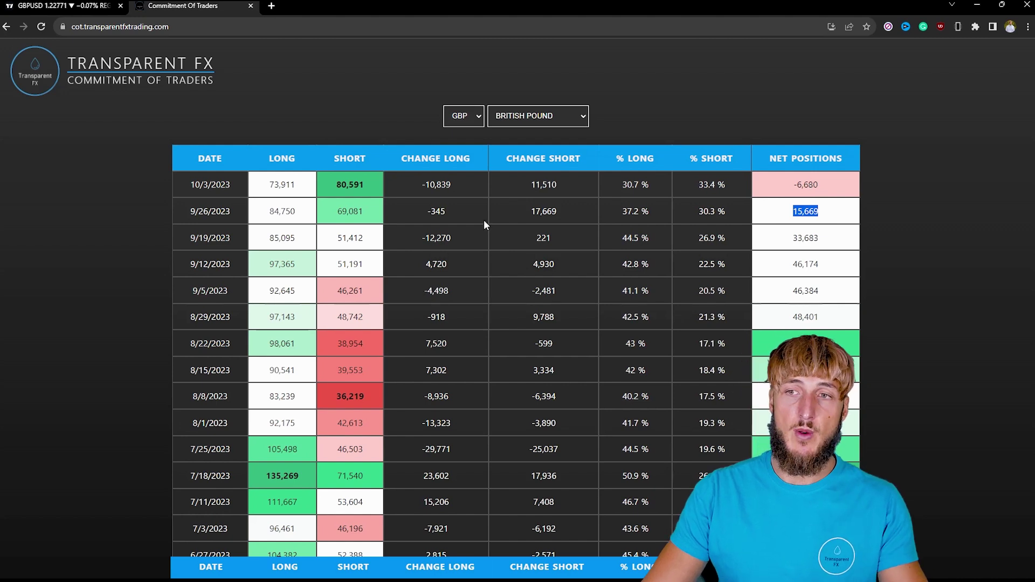
{"action": "left_click", "coordinate": [332, 193]}
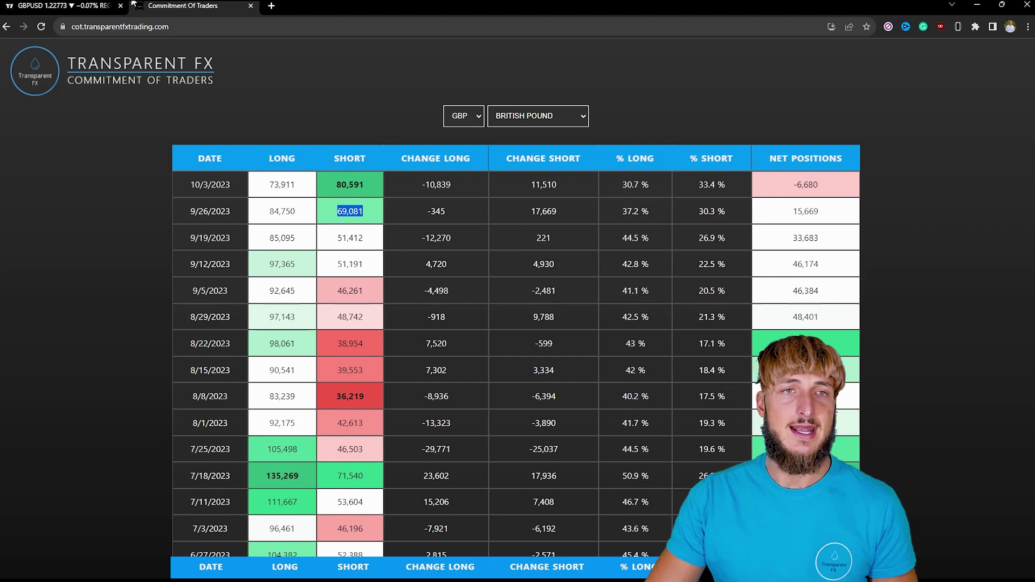
{"action": "left_click_drag", "start_coordinate": [530, 193], "coordinate": [560, 189]}
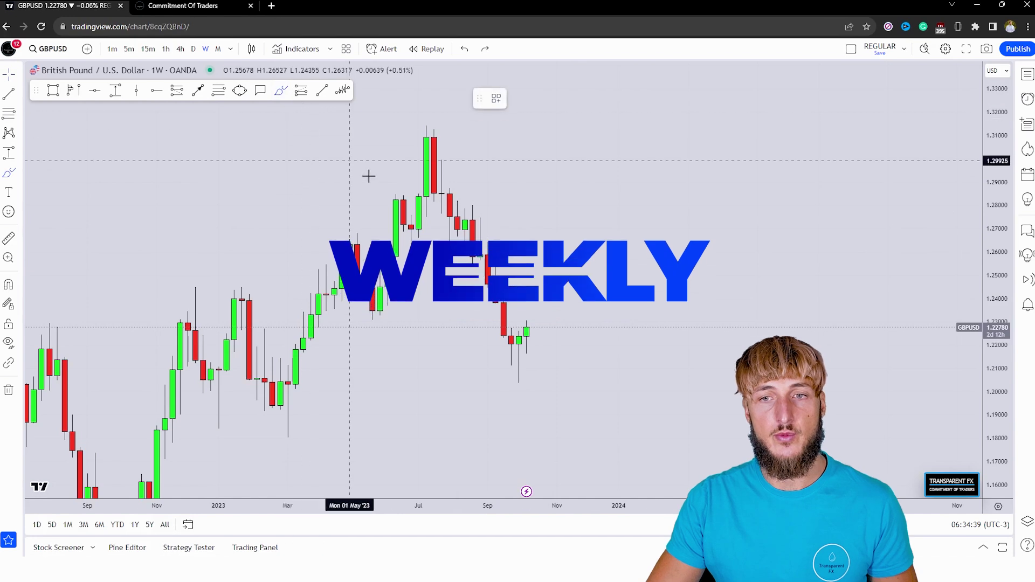
{"action": "mouse_move", "coordinate": [526, 327]}
{"action": "left_mouse_down"}
{"action": "mouse_move", "coordinate": [555, 281]}
{"action": "mouse_move", "coordinate": [550, 268]}
{"action": "mouse_move", "coordinate": [535, 291]}
{"action": "left_mouse_up"}
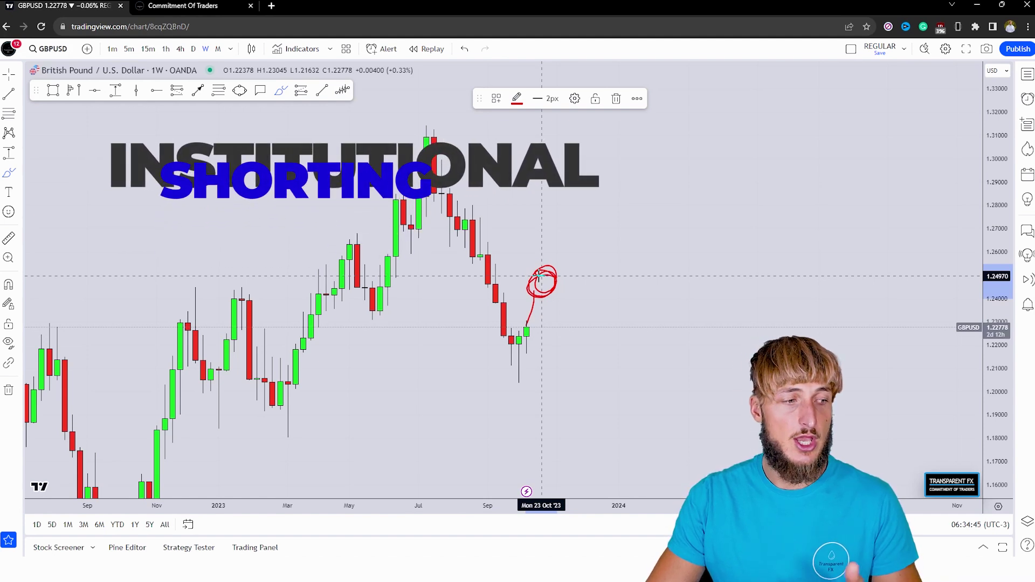
{"action": "left_click_drag", "start_coordinate": [541, 276], "coordinate": [580, 329]}
{"action": "left_click", "coordinate": [465, 50]}
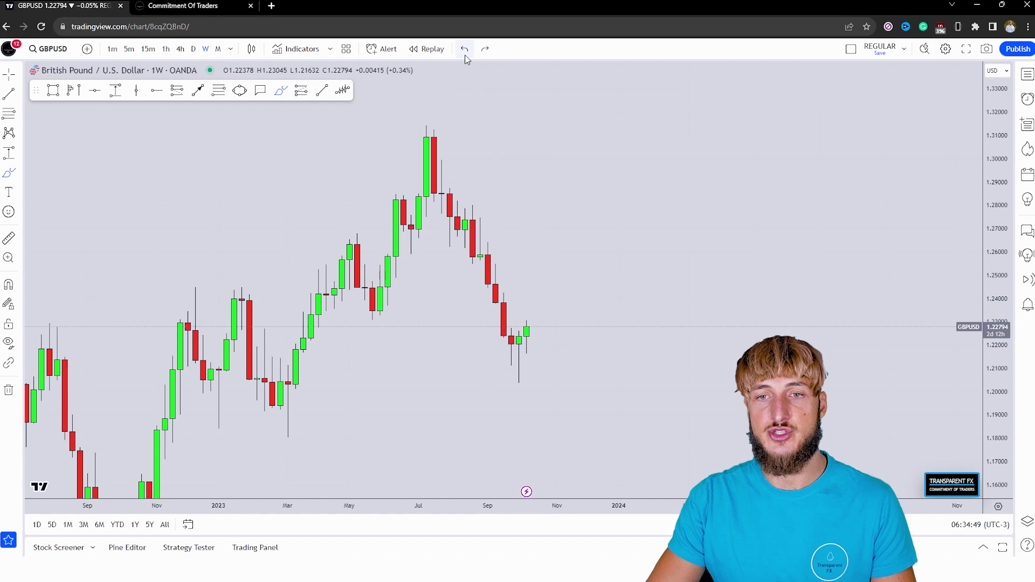
Switch GBPUSD to daily candles, delete the blue zone, and zoom out to earlier candles.
{"action": "left_click", "coordinate": [193, 50]}
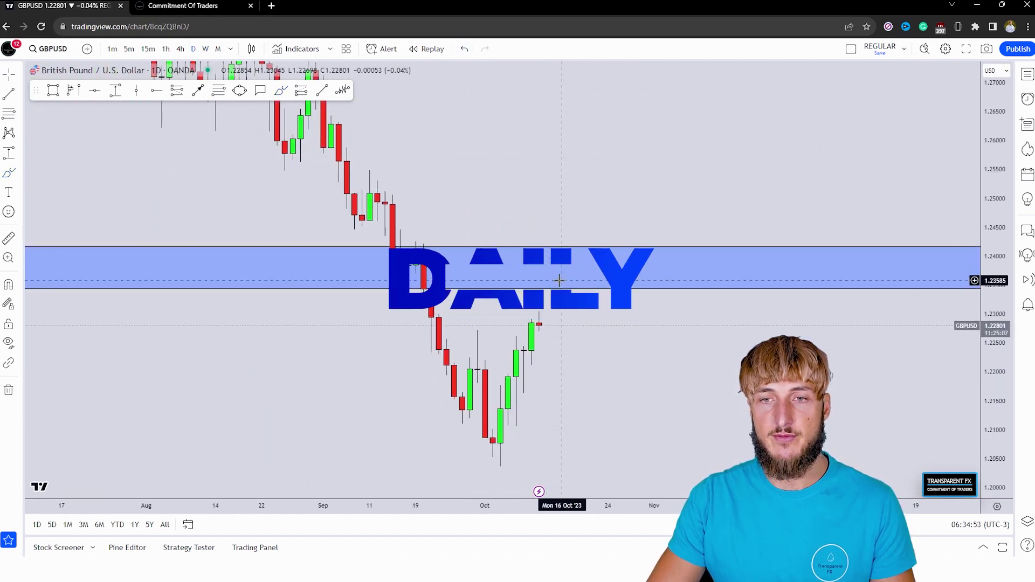
{"action": "left_click", "coordinate": [561, 283]}
{"action": "key", "text": "Delete"}
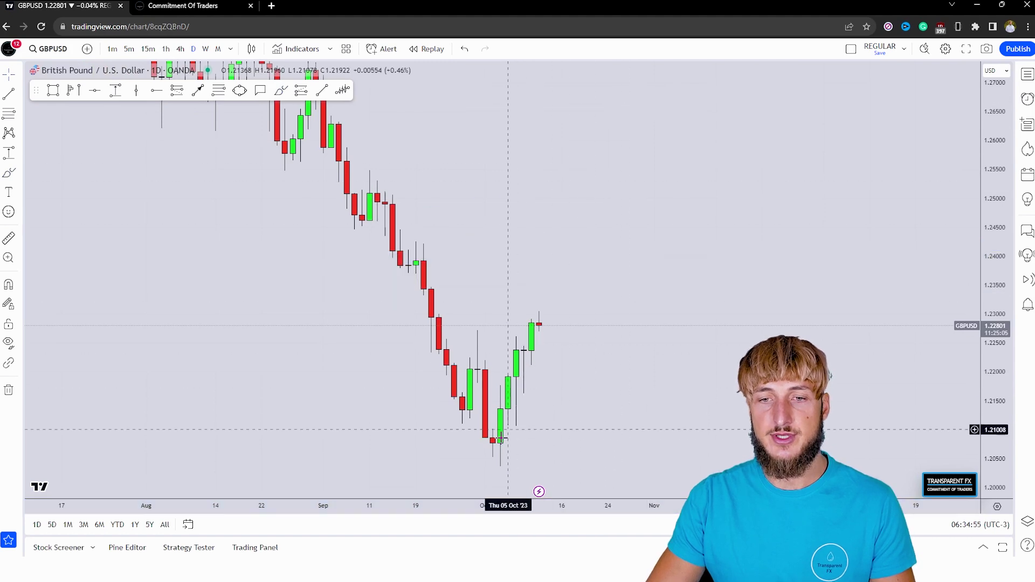
{"action": "left_click", "coordinate": [469, 476]}
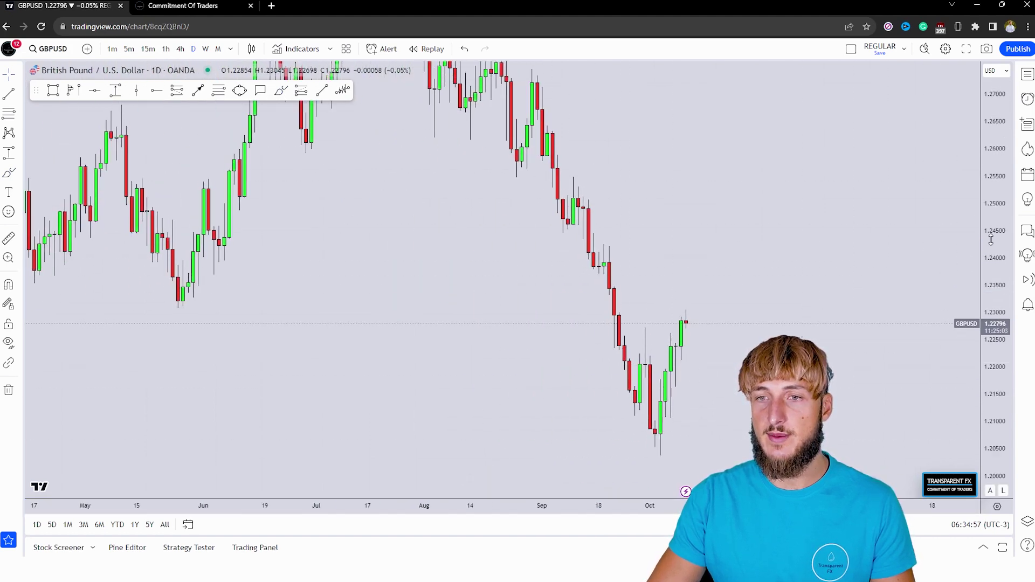
{"action": "mouse_move", "coordinate": [718, 268]}
{"action": "left_mouse_down"}
{"action": "mouse_move", "coordinate": [475, 241]}
{"action": "mouse_move", "coordinate": [490, 224]}
{"action": "mouse_move", "coordinate": [518, 282]}
{"action": "left_mouse_up"}
Sketch the recent V move and a projected W formation in red, then undo the last stroke.
{"action": "left_click", "coordinate": [280, 90]}
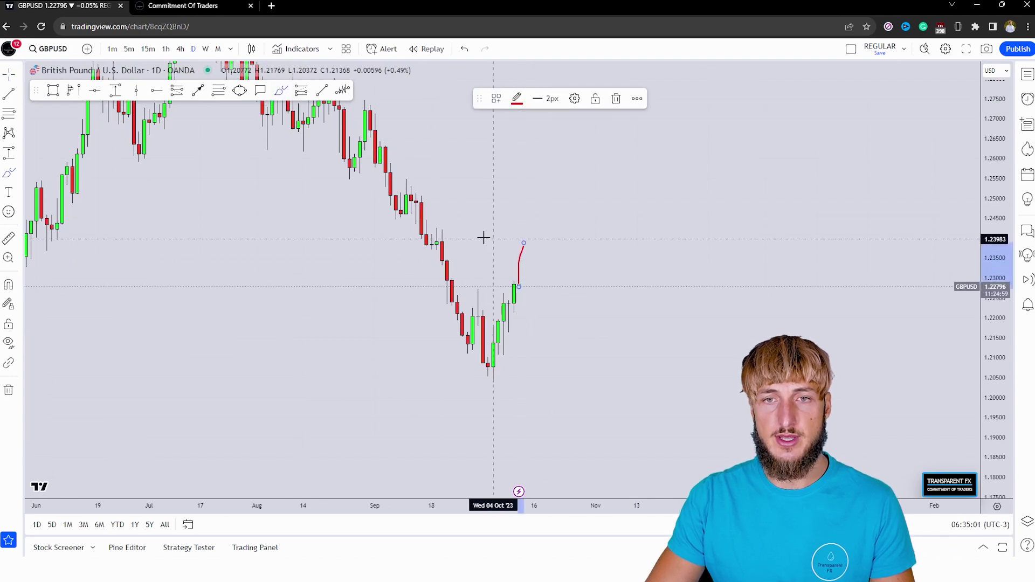
{"action": "mouse_move", "coordinate": [438, 223]}
{"action": "left_mouse_down"}
{"action": "mouse_move", "coordinate": [467, 326]}
{"action": "mouse_move", "coordinate": [476, 294]}
{"action": "mouse_move", "coordinate": [492, 361]}
{"action": "mouse_move", "coordinate": [518, 241]}
{"action": "left_mouse_up"}
{"action": "mouse_move", "coordinate": [621, 195]}
{"action": "left_mouse_down"}
{"action": "mouse_move", "coordinate": [648, 233]}
{"action": "mouse_move", "coordinate": [669, 300]}
{"action": "mouse_move", "coordinate": [690, 193]}
{"action": "mouse_move", "coordinate": [704, 193]}
{"action": "left_mouse_up"}
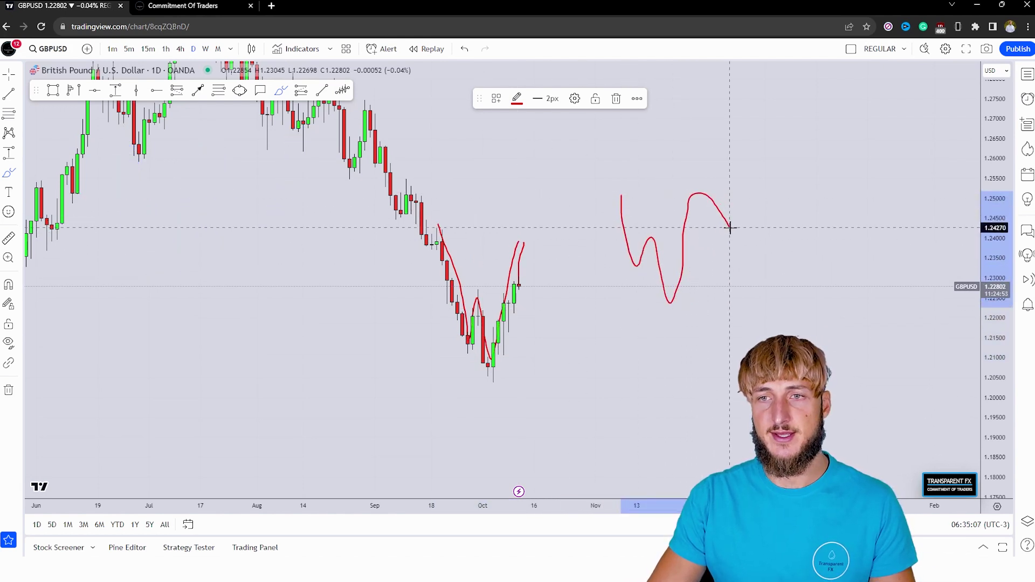
{"action": "left_click_drag", "start_coordinate": [734, 237], "coordinate": [734, 237]}
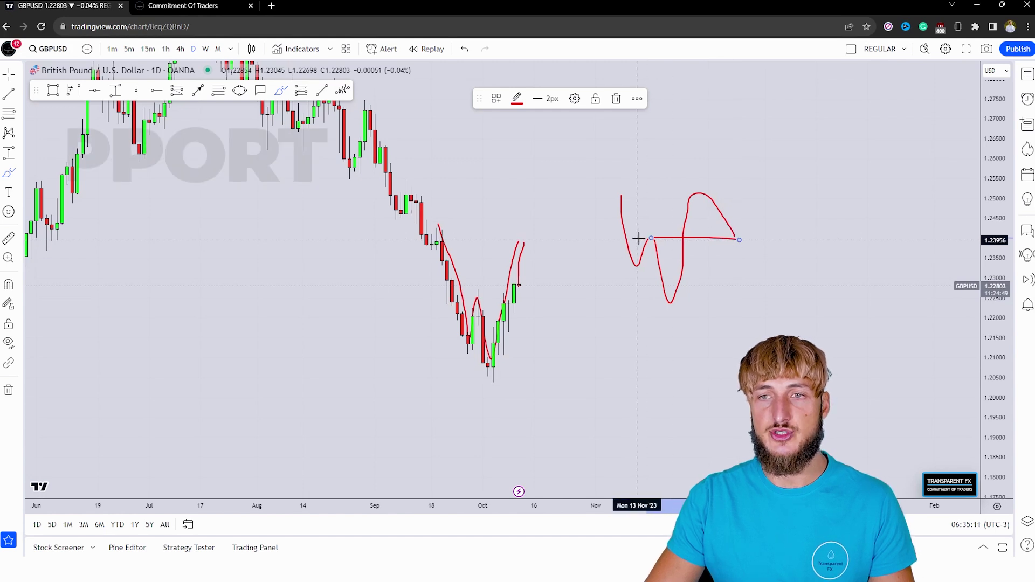
{"action": "left_click", "coordinate": [464, 49]}
{"action": "left_click", "coordinate": [464, 50]}
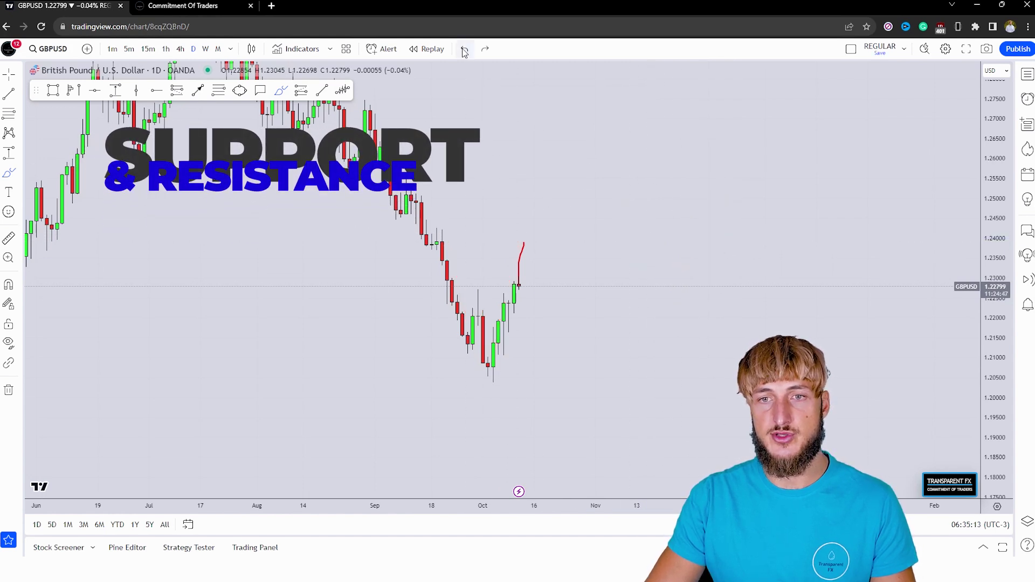
Draw an arrow rising from the last daily candle.
{"action": "left_click", "coordinate": [219, 93]}
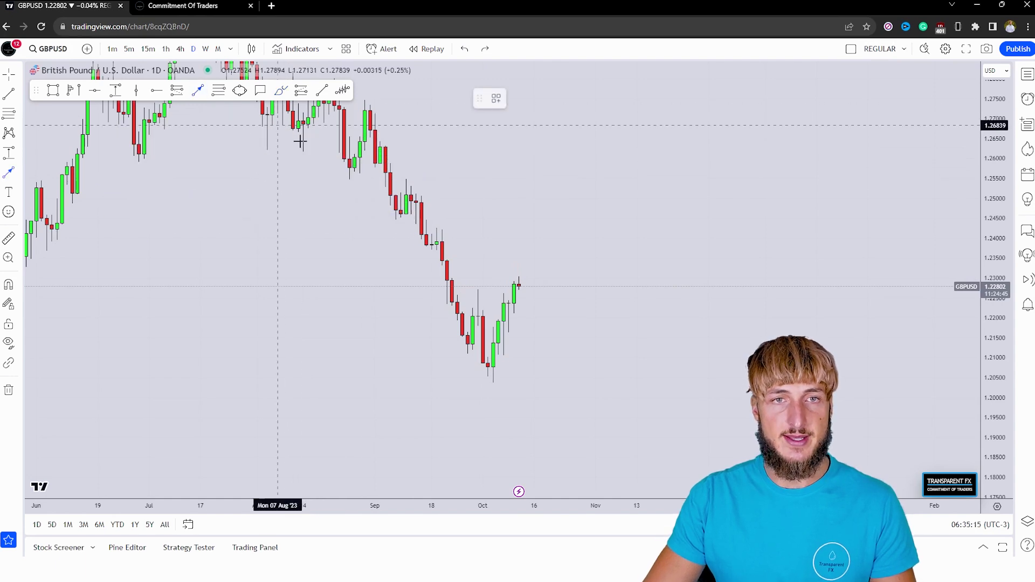
{"action": "left_click_drag", "start_coordinate": [518, 288], "coordinate": [527, 250]}
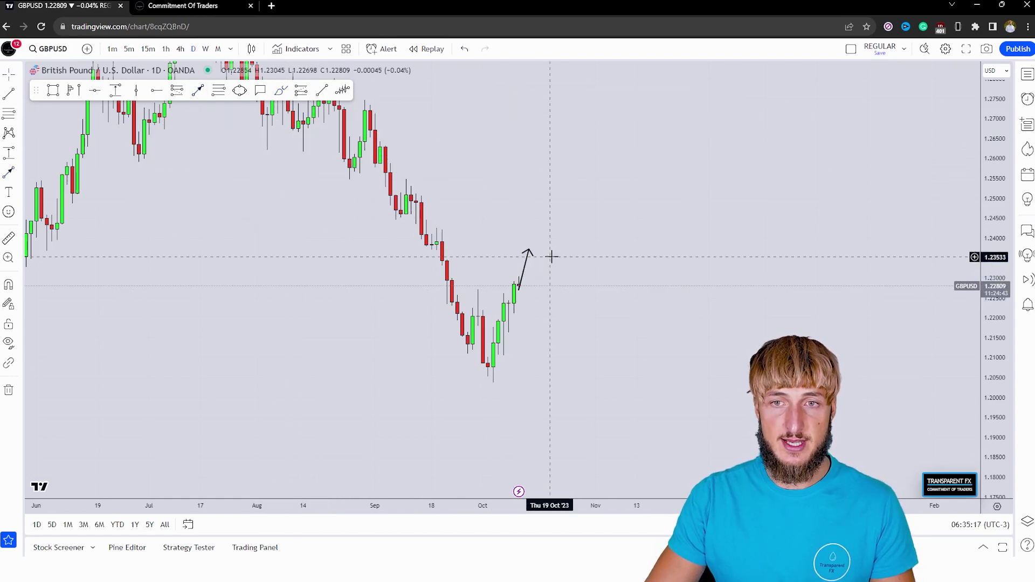
{"action": "left_click", "coordinate": [239, 90]}
Place a yellow circle over the arrow tip at the rally top and shrink it.
{"action": "left_click", "coordinate": [524, 262]}
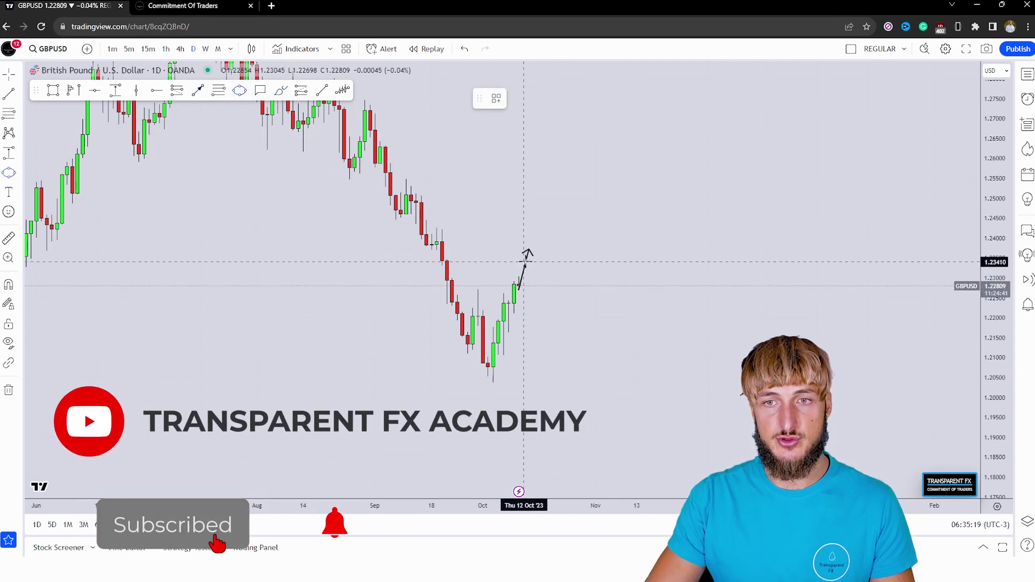
{"action": "left_click", "coordinate": [564, 200]}
{"action": "left_click", "coordinate": [582, 245]}
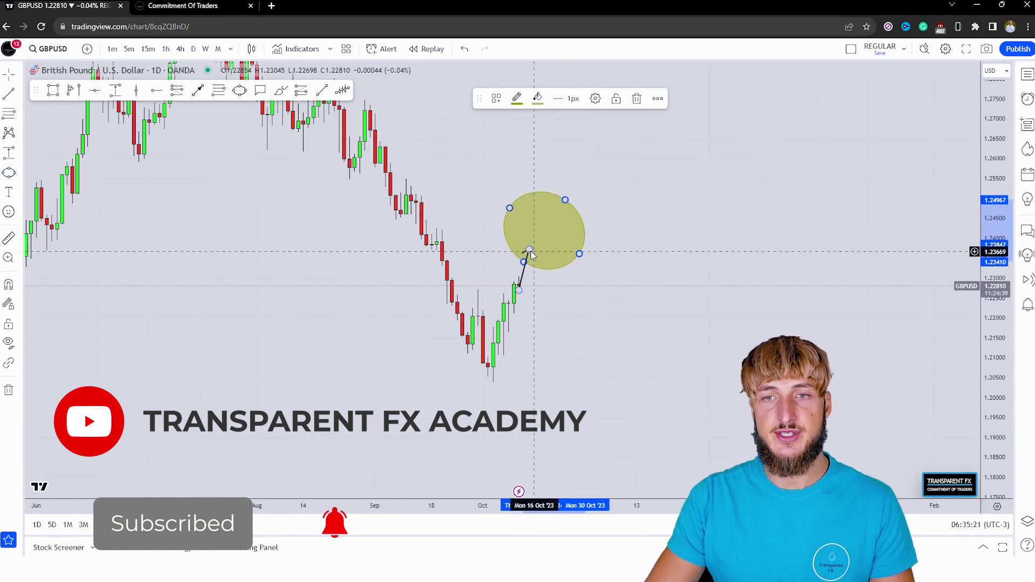
{"action": "left_click", "coordinate": [523, 249]}
{"action": "left_click", "coordinate": [539, 231]}
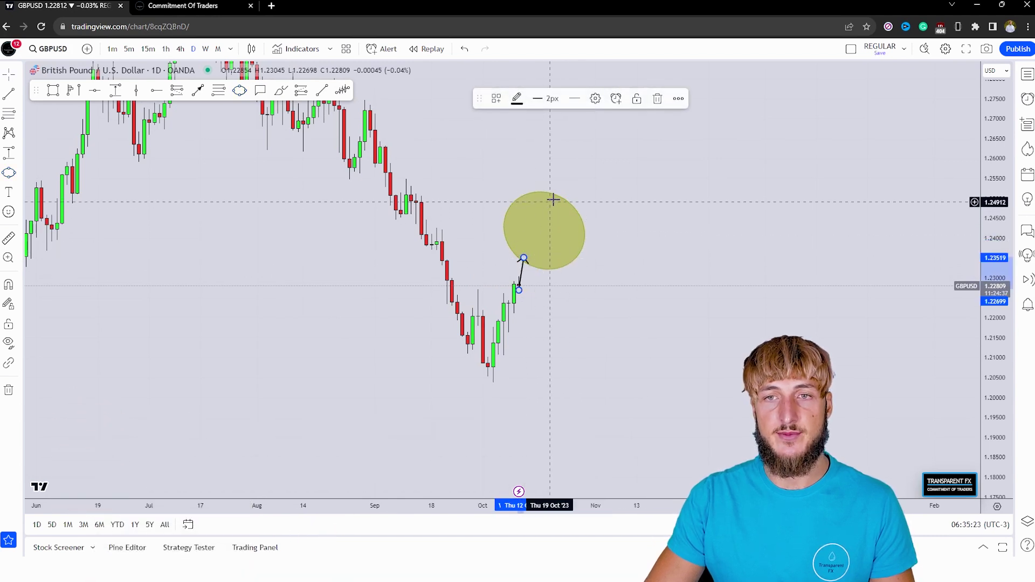
{"action": "left_click_drag", "start_coordinate": [565, 200], "coordinate": [566, 256]}
{"action": "left_click", "coordinate": [568, 284]}
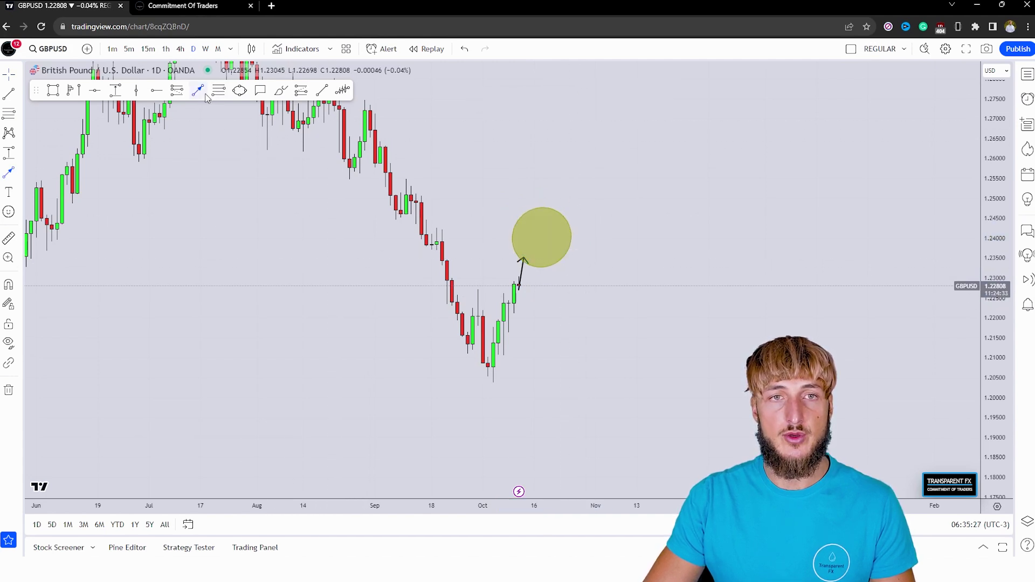
Draw a black reversal arrow pointing down from the circle's edge.
{"action": "left_click", "coordinate": [559, 241]}
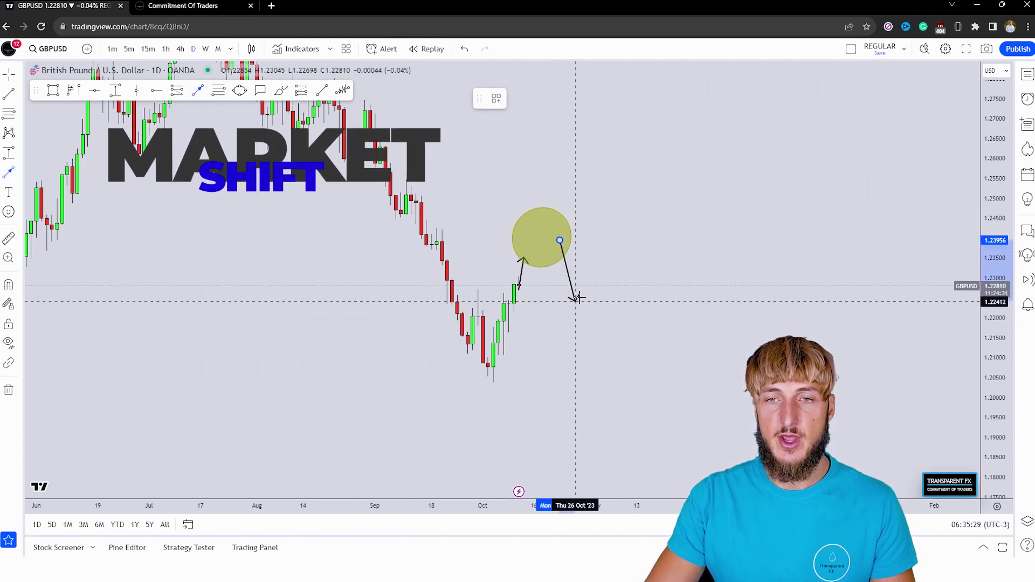
{"action": "left_click", "coordinate": [578, 295]}
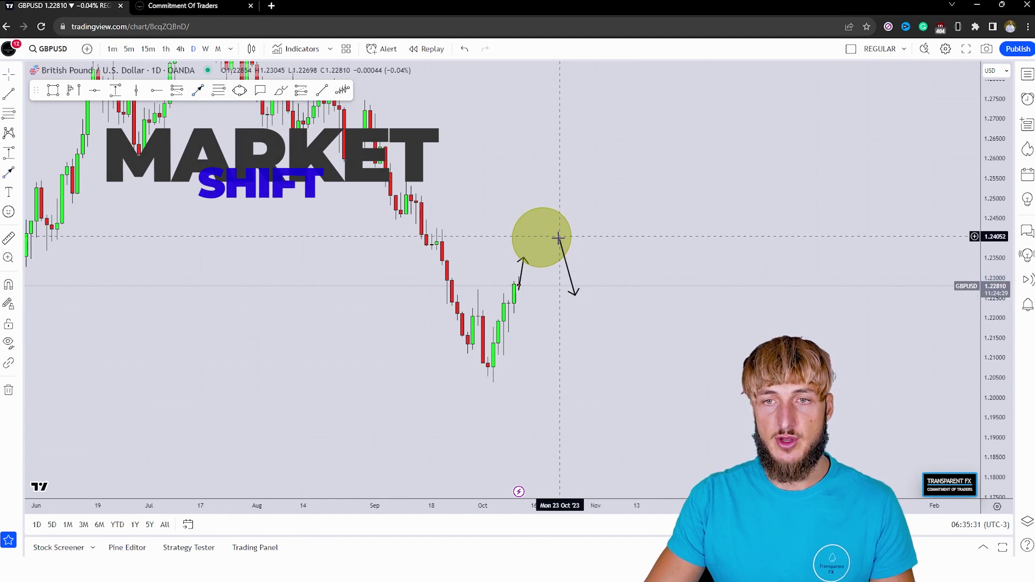
{"action": "left_click_drag", "start_coordinate": [628, 303], "coordinate": [612, 355]}
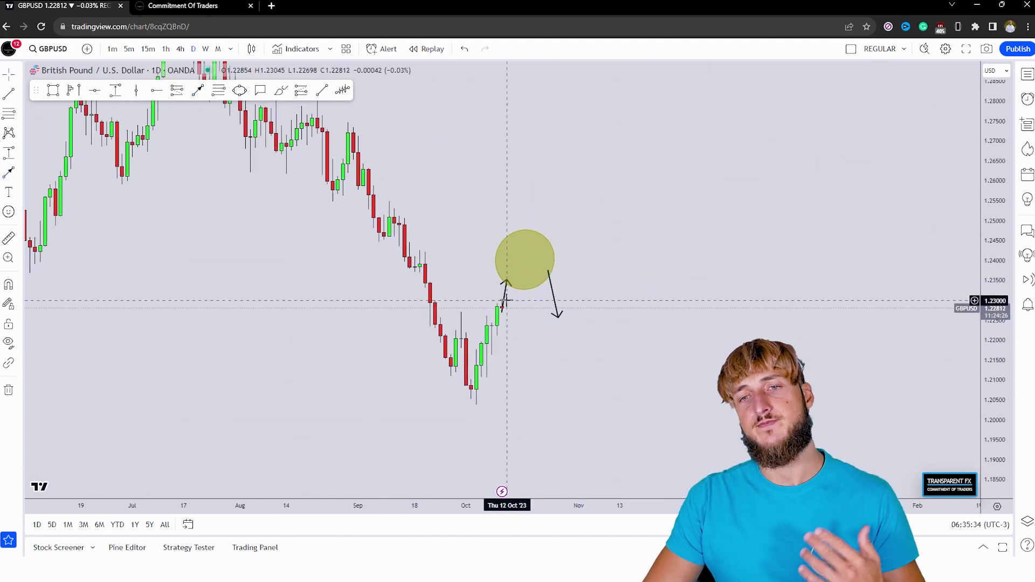
{"action": "left_click", "coordinate": [557, 315]}
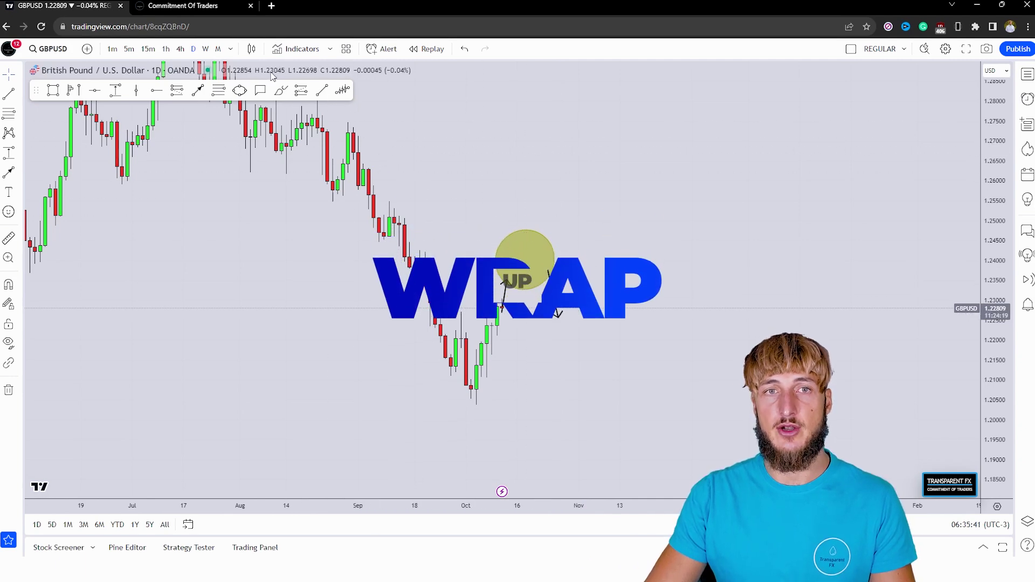
{"action": "left_click", "coordinate": [183, 8]}
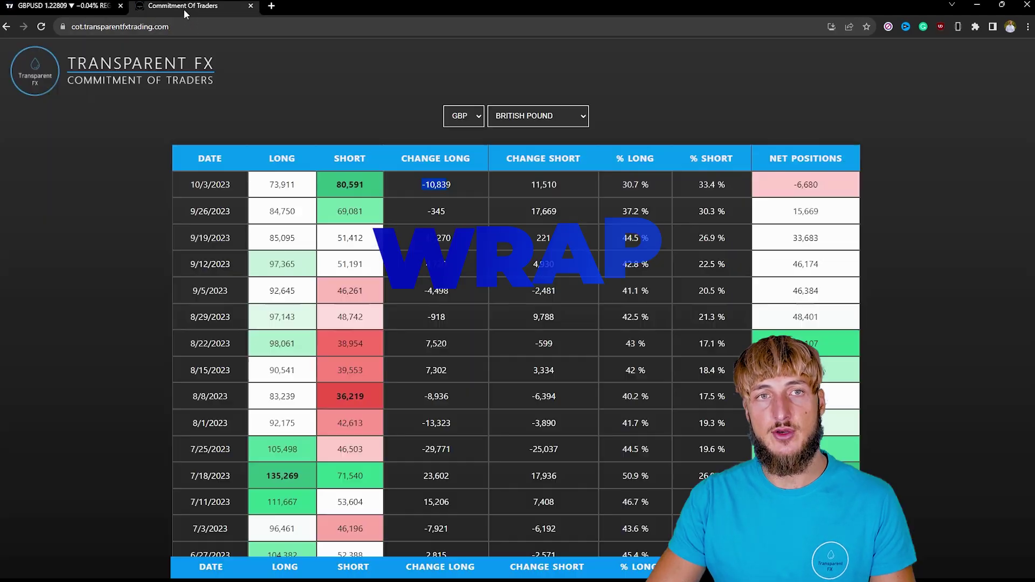
{"action": "key", "text": "ctrl+Tab"}
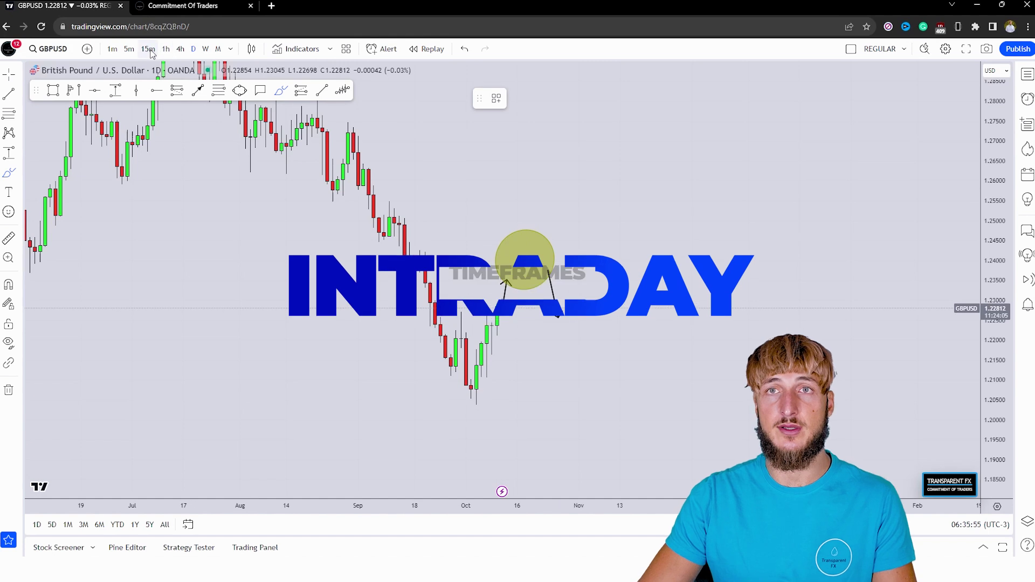
Draw a red wavy line inside the yellow circle, then undo the extra red follow-up strokes.
{"action": "left_click_drag", "start_coordinate": [504, 276], "coordinate": [506, 280]}
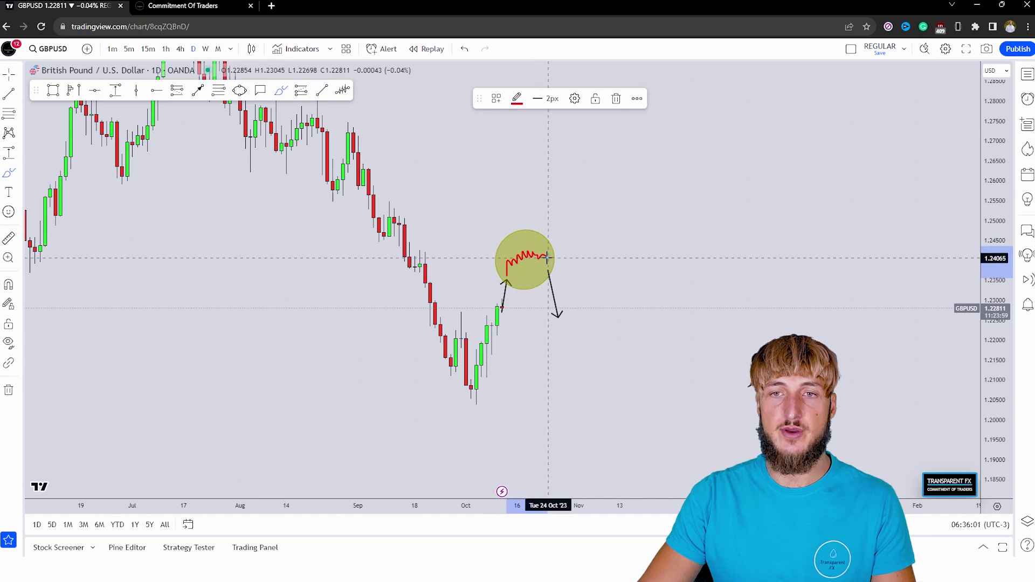
{"action": "left_click_drag", "start_coordinate": [548, 256], "coordinate": [548, 258]}
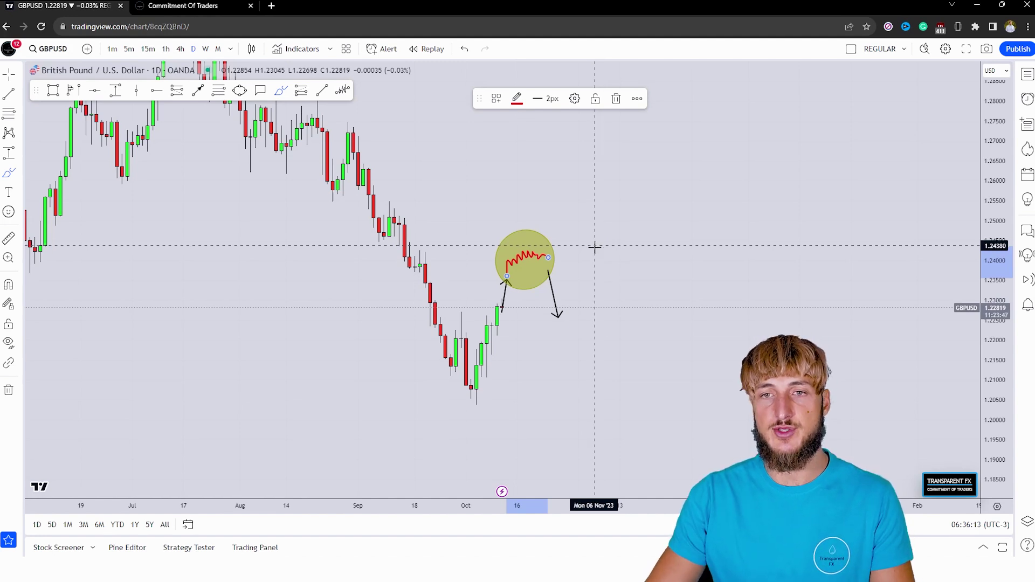
{"action": "left_click_drag", "start_coordinate": [548, 259], "coordinate": [548, 296]}
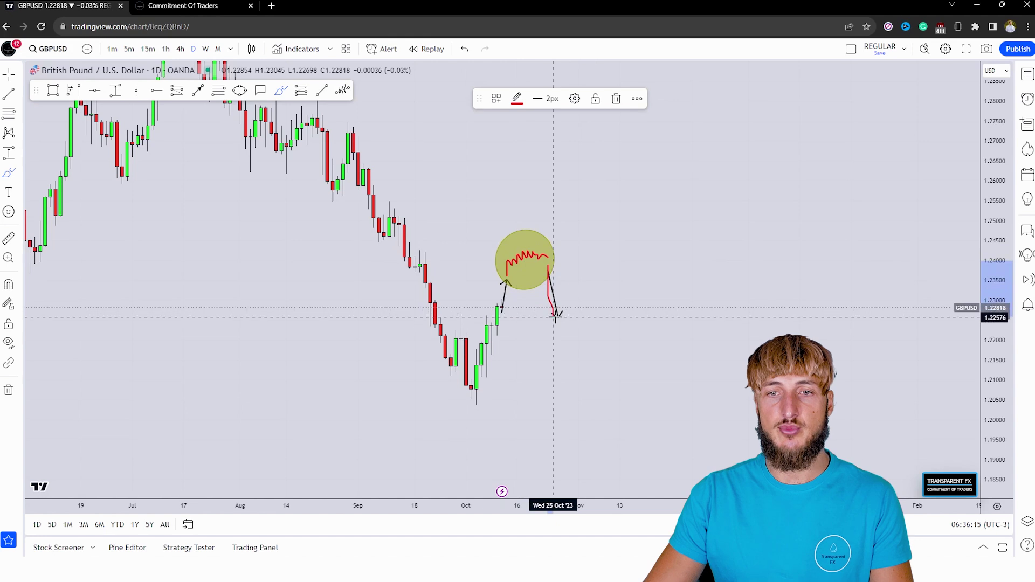
{"action": "left_click_drag", "start_coordinate": [450, 320], "coordinate": [537, 315]}
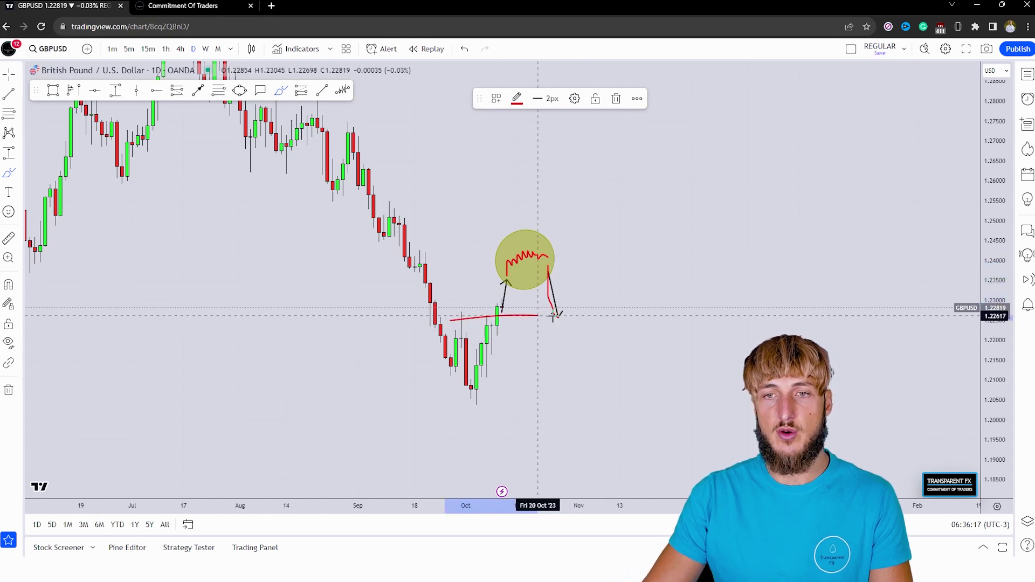
{"action": "left_click", "coordinate": [464, 48]}
{"action": "left_click", "coordinate": [464, 49]}
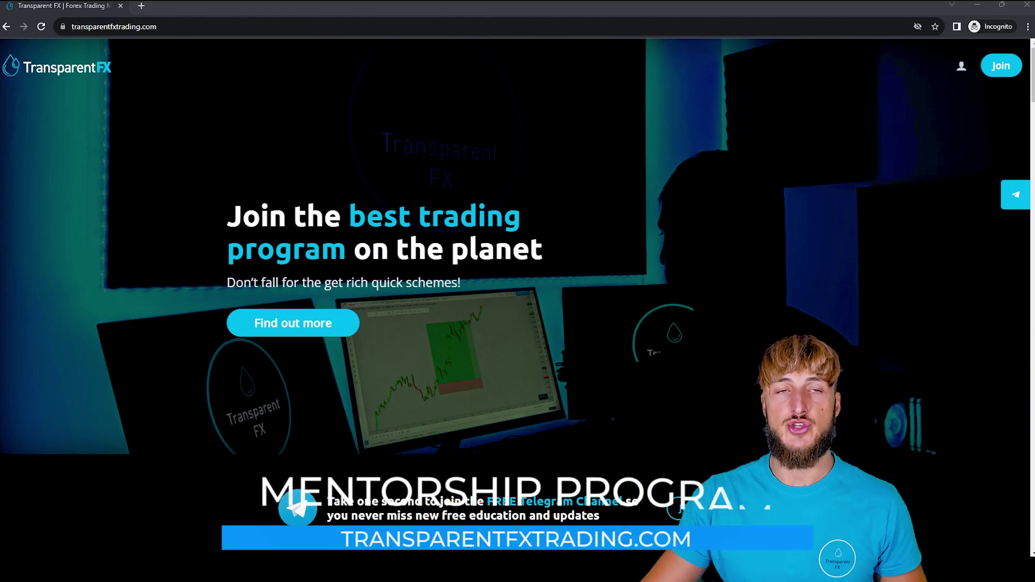
Scroll the Transparent FX homepage past the course topics and software sections to the student testimonials.
{"action": "left_click", "coordinate": [148, 27]}
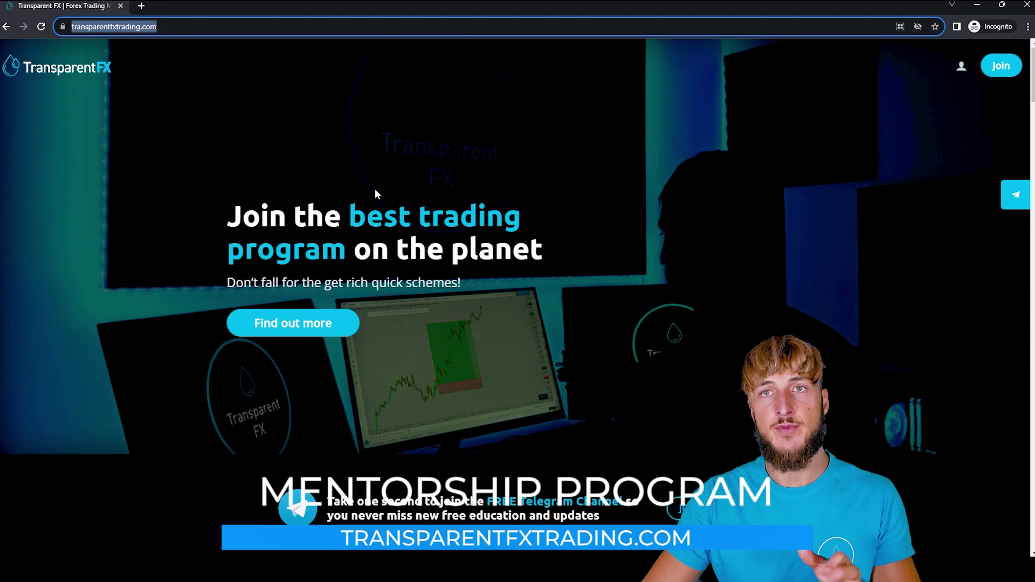
{"action": "left_click", "coordinate": [444, 131]}
{"action": "scroll", "coordinate": [655, 320], "scroll_direction": "down", "scroll_amount": 7}
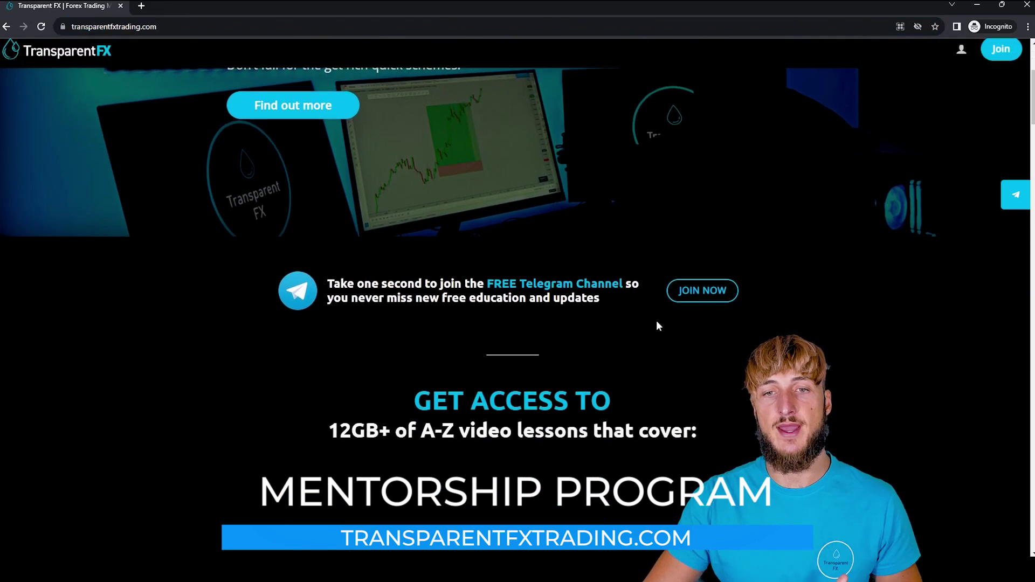
{"action": "scroll", "coordinate": [656, 325], "scroll_direction": "down", "scroll_amount": 2}
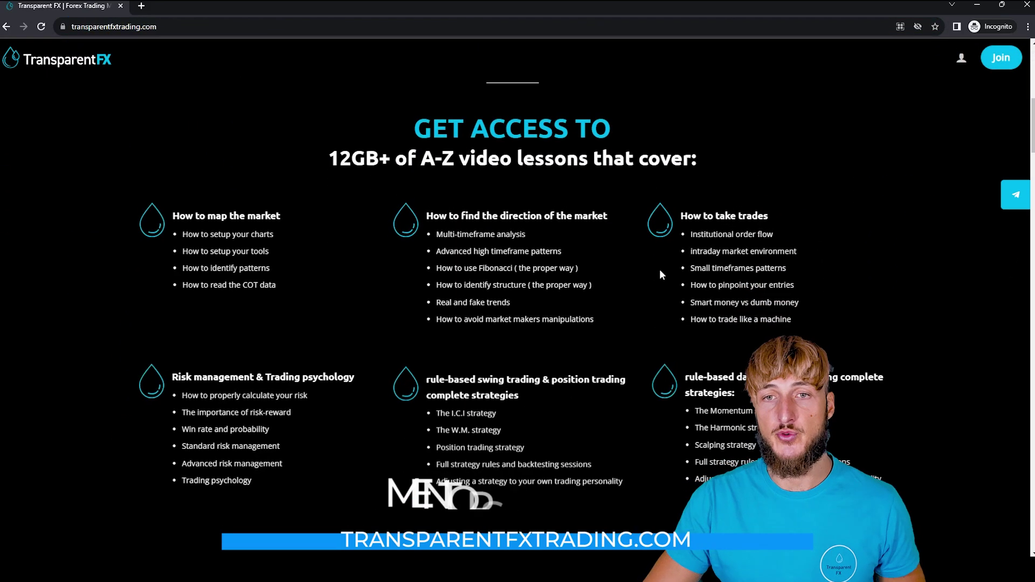
{"action": "scroll", "coordinate": [655, 259], "scroll_direction": "down", "scroll_amount": 10}
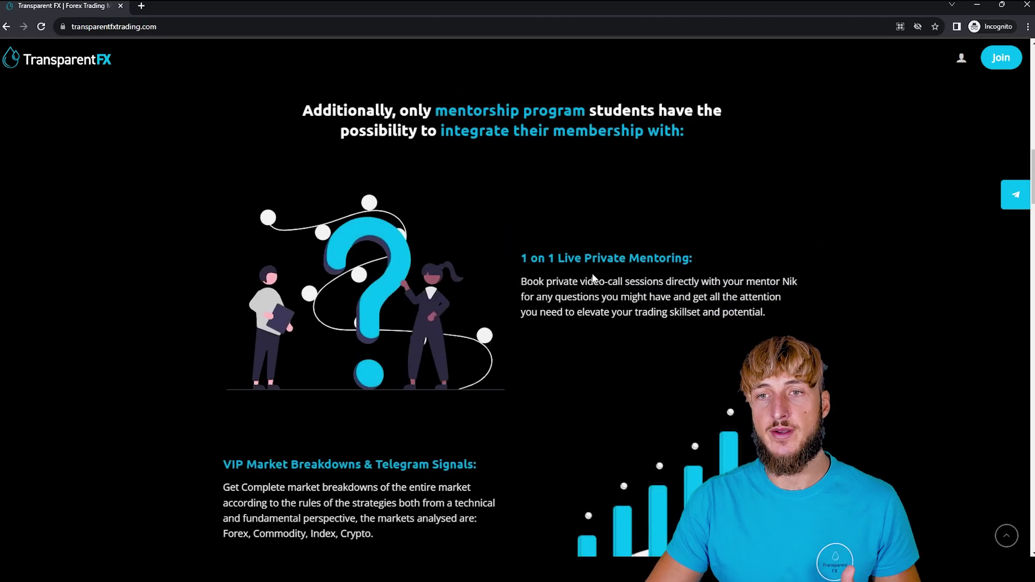
{"action": "scroll", "coordinate": [677, 278], "scroll_direction": "down", "scroll_amount": 3}
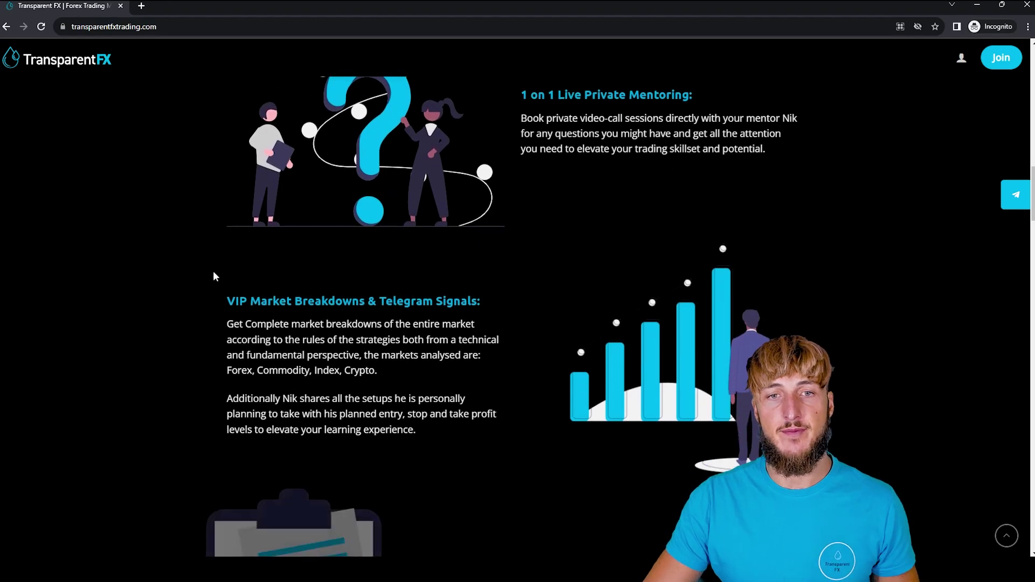
{"action": "scroll", "coordinate": [459, 339], "scroll_direction": "down", "scroll_amount": 6}
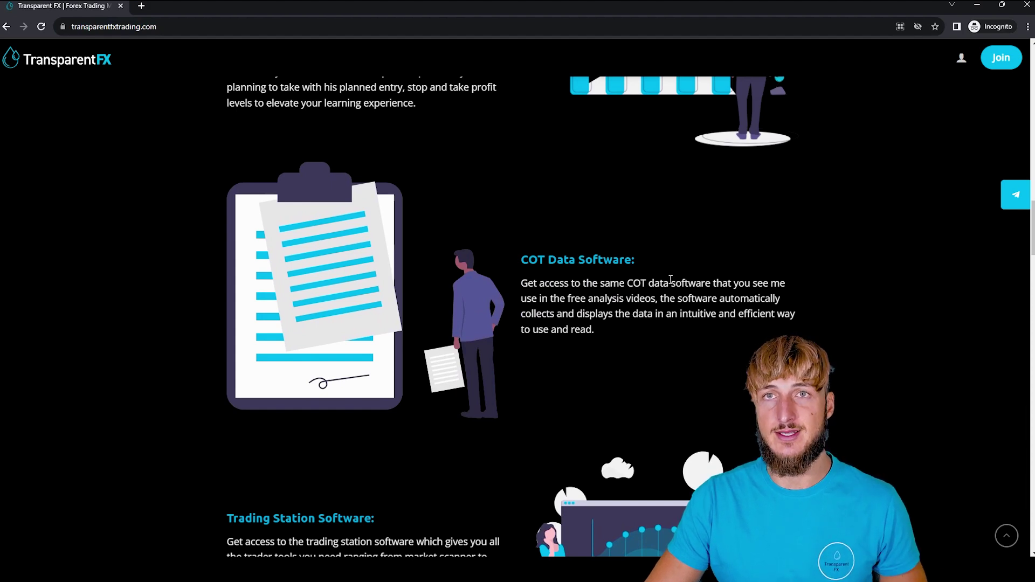
{"action": "scroll", "coordinate": [670, 279], "scroll_direction": "down", "scroll_amount": 4}
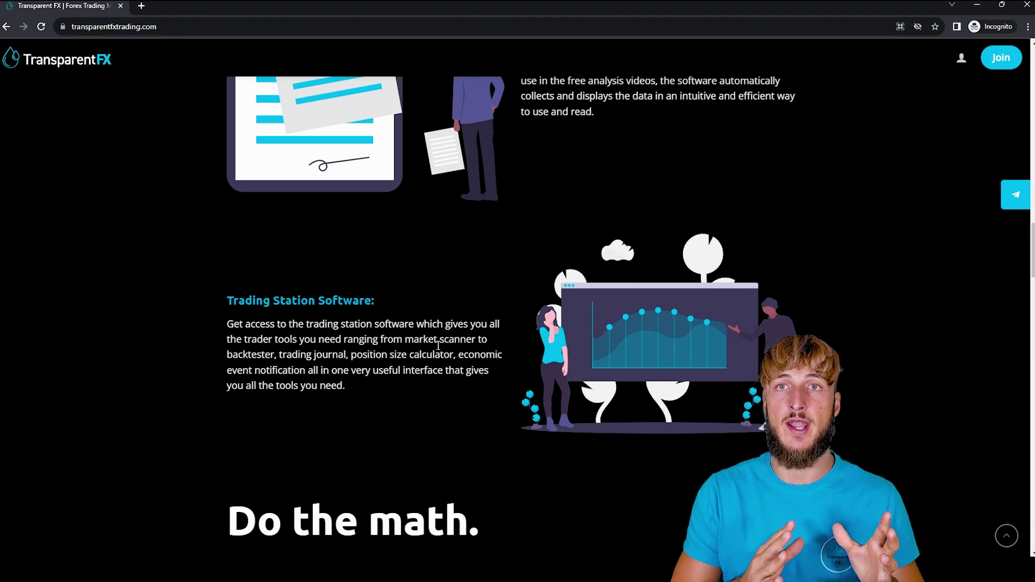
{"action": "scroll", "coordinate": [438, 345], "scroll_direction": "down", "scroll_amount": 7}
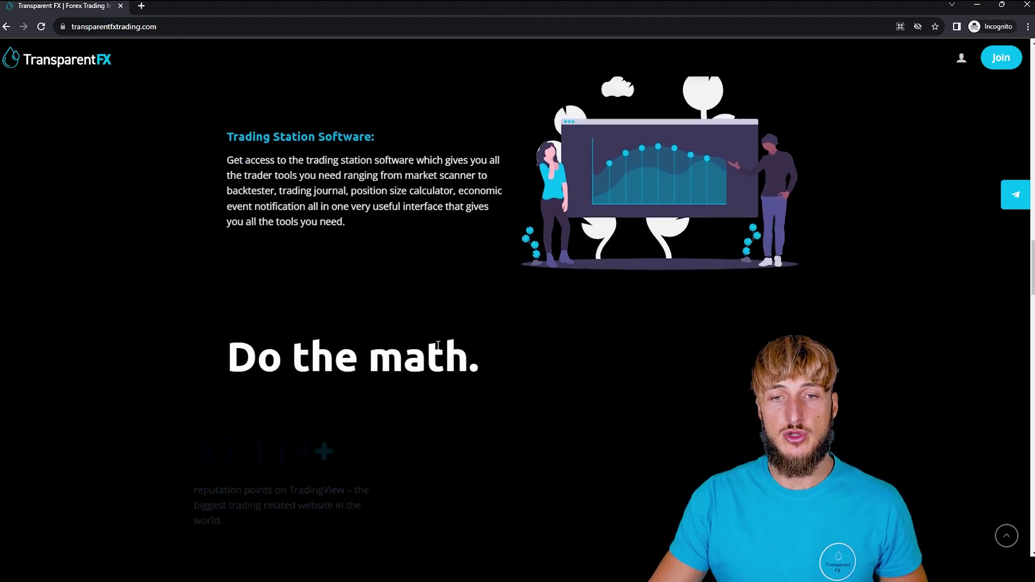
Scroll further down to the 97€ lifetime mentorship offer and its countdown timer.
{"action": "scroll", "coordinate": [437, 349], "scroll_direction": "down", "scroll_amount": 11}
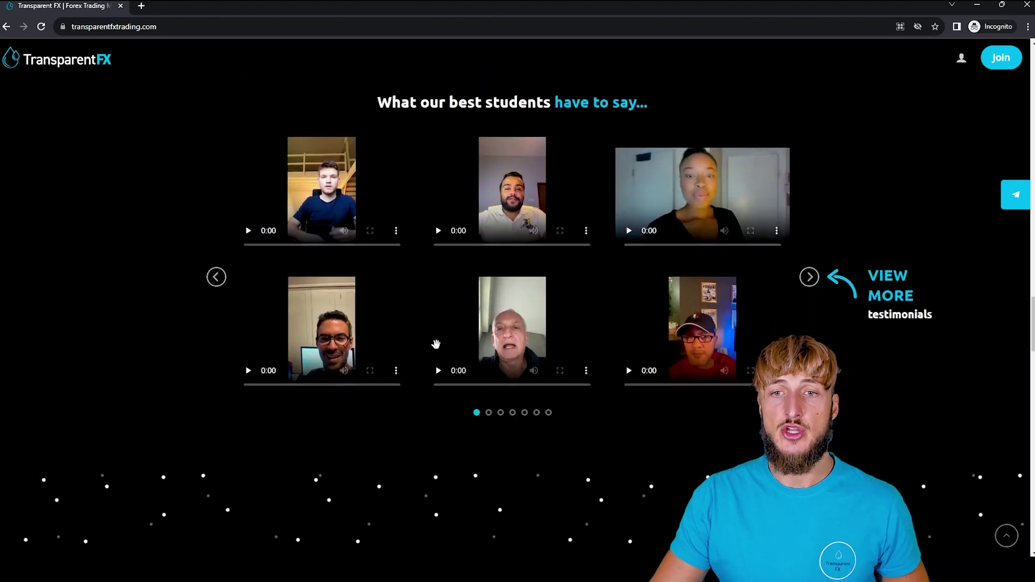
{"action": "scroll", "coordinate": [437, 345], "scroll_direction": "down", "scroll_amount": 1}
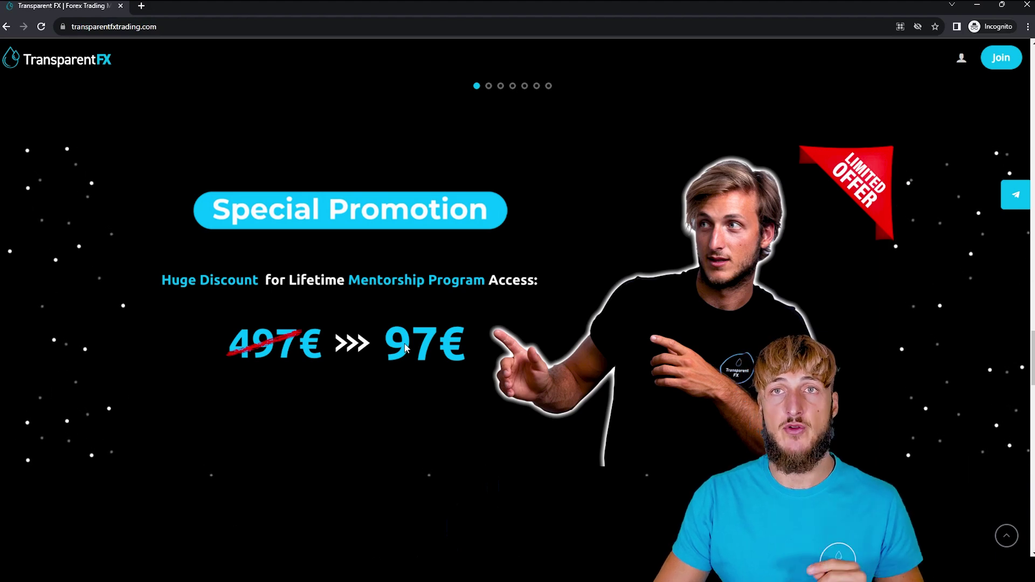
{"action": "scroll", "coordinate": [405, 348], "scroll_direction": "down", "scroll_amount": 6}
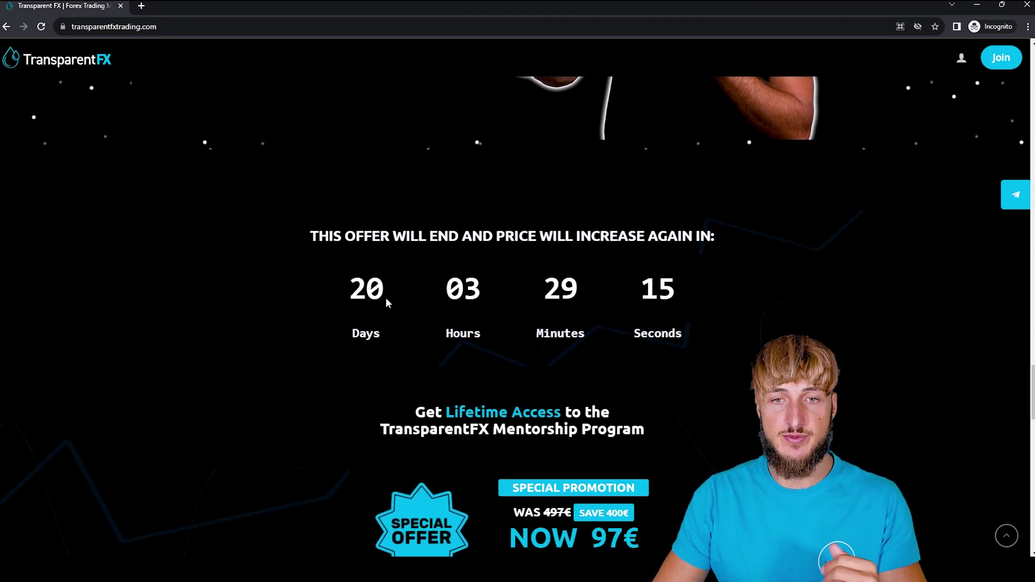
{"action": "scroll", "coordinate": [385, 298], "scroll_direction": "down", "scroll_amount": 3}
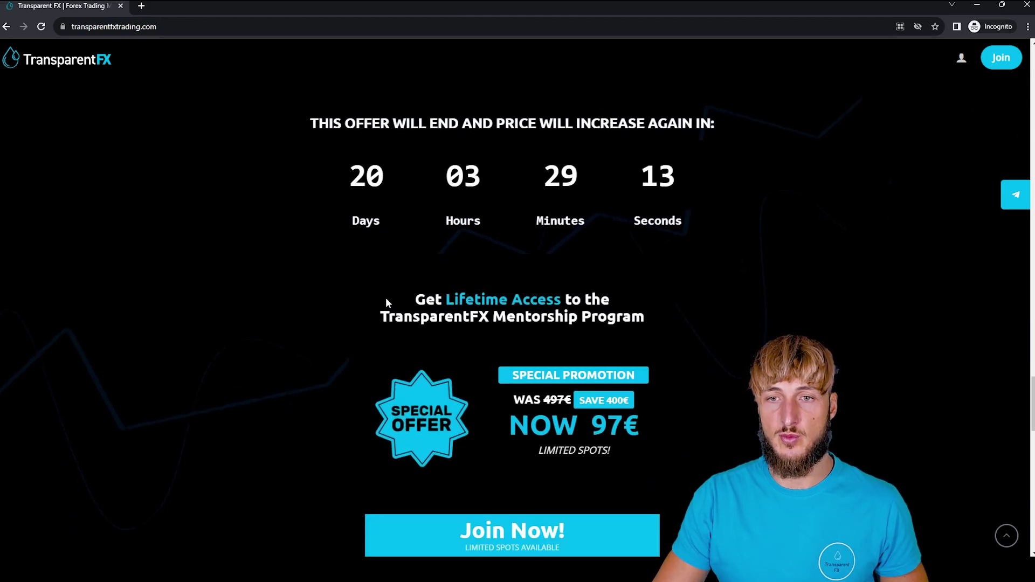